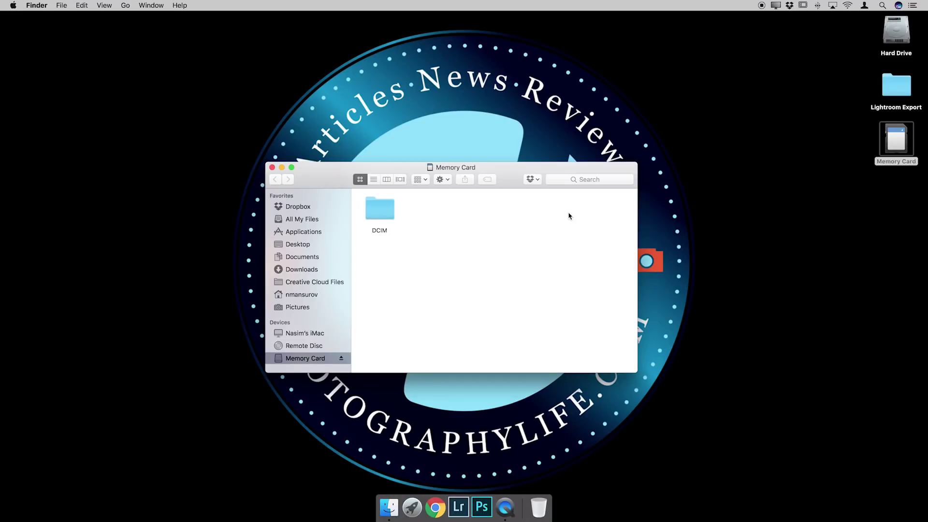
Open the memory card's DCIM folder to list its NEF and RAF raw files.
double_click(380, 208)
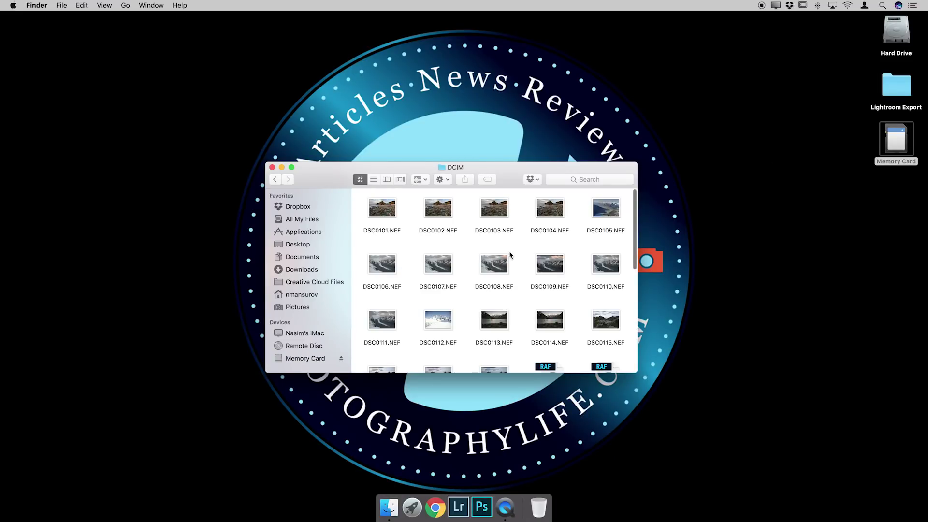
Open DSC0101.NEF from the card in FastRawViewer using Open With.
scroll(493, 256, "down", 6)
scroll(517, 252, "up", 6)
right_click(379, 204)
mouse_move(464, 217)
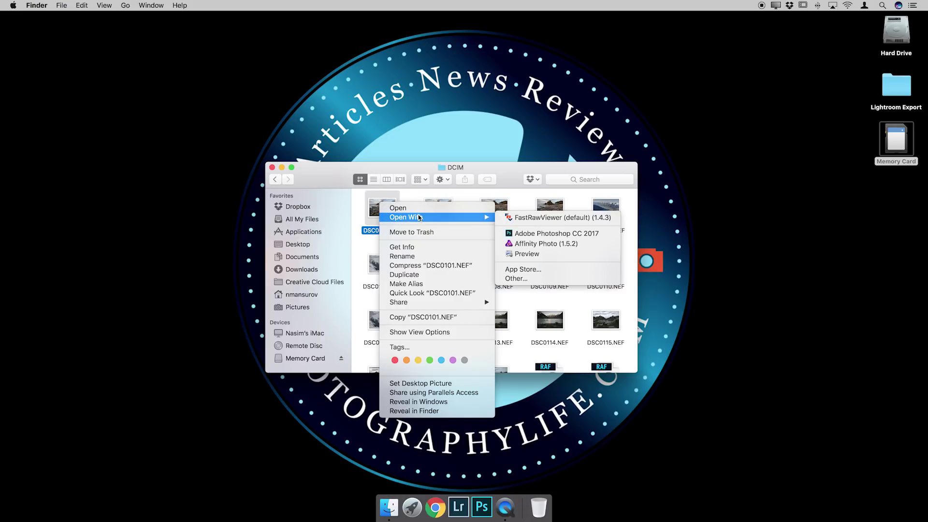
left_click(547, 218)
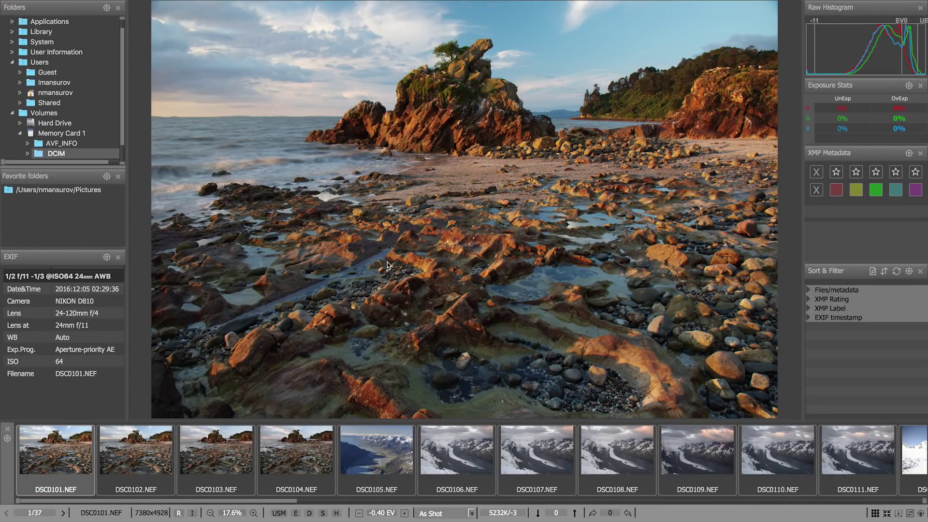
Switch FastRawViewer to the thumbnail grid with all 37 DCIM photos.
key("g")
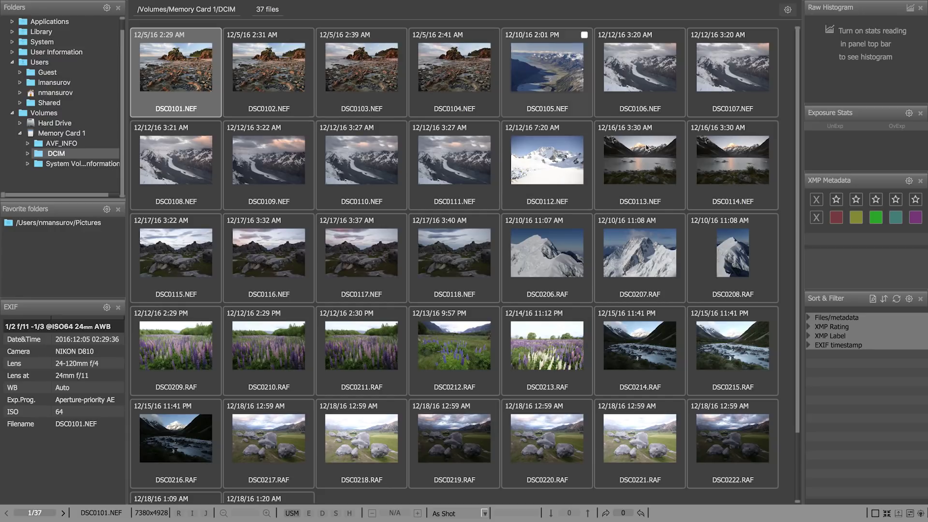
Select DSC0112.NEF and view it full size above the filmstrip.
left_click(549, 192)
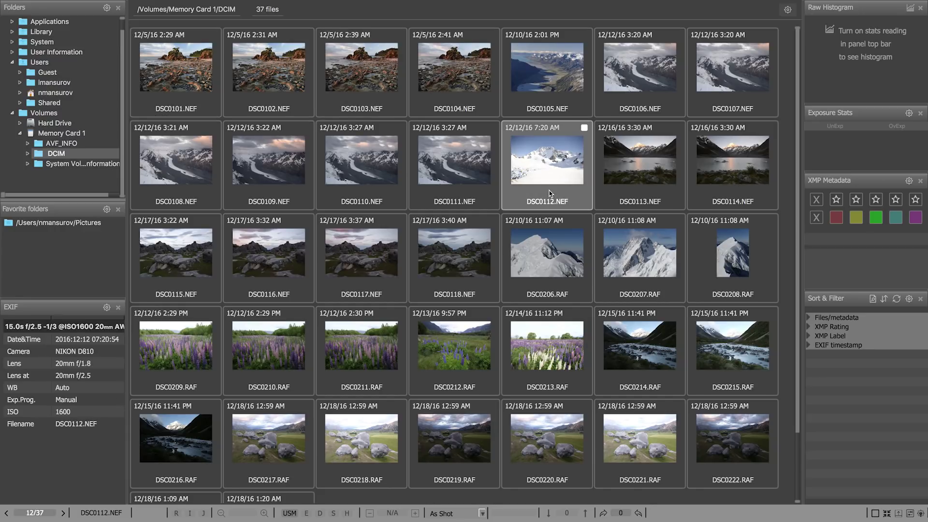
double_click(545, 168)
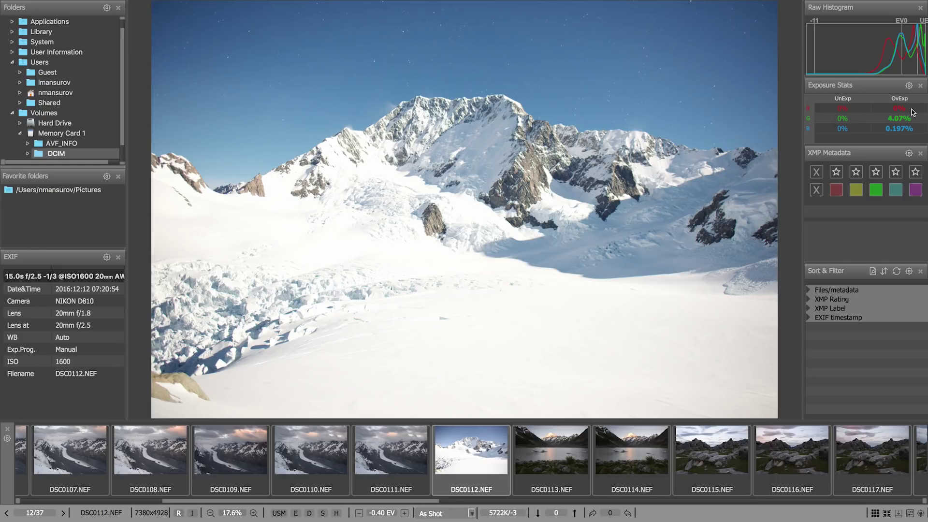
Inspect DSC0112's snow highlights with Highlights inspection, then reject the photo.
mouse_move(897, 129)
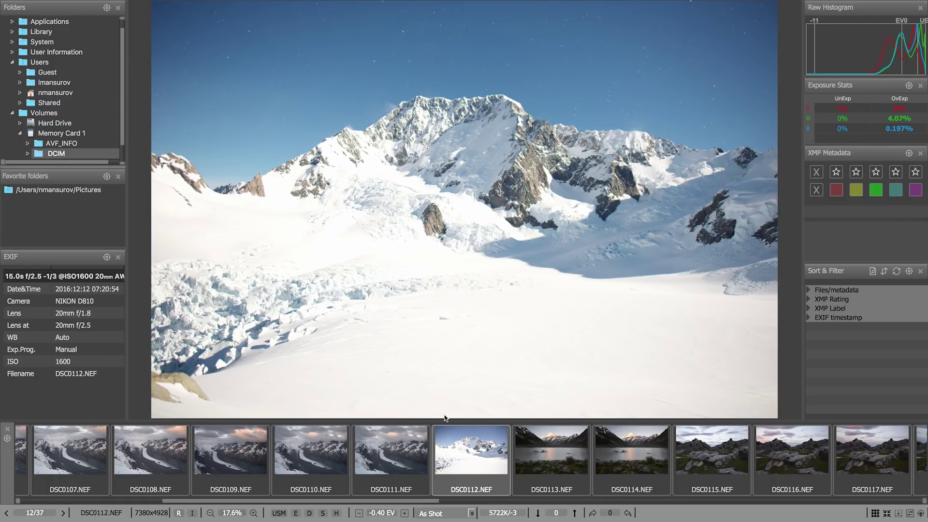
left_click(337, 514)
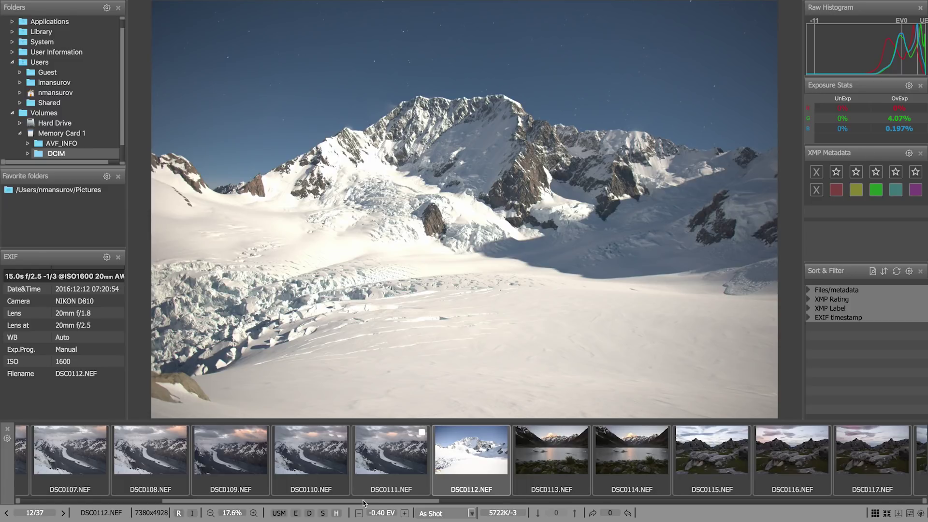
left_click(336, 514)
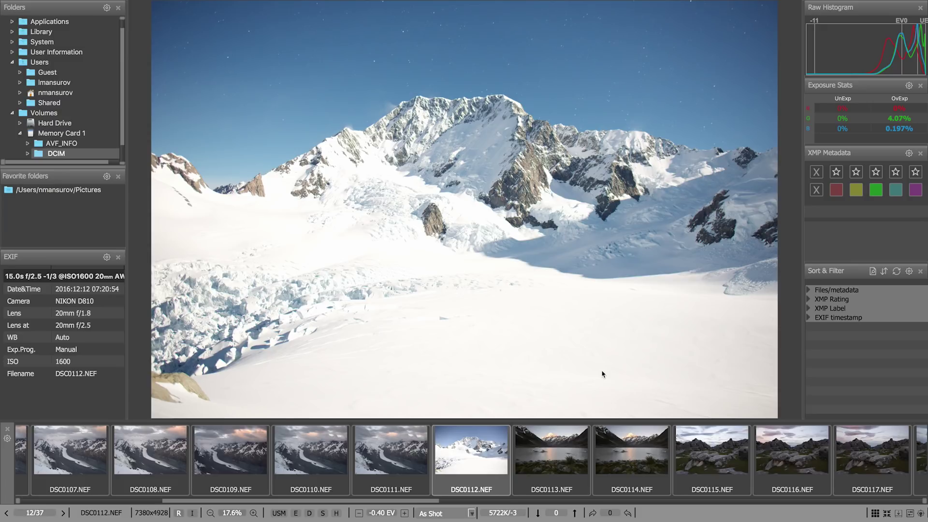
key("Delete")
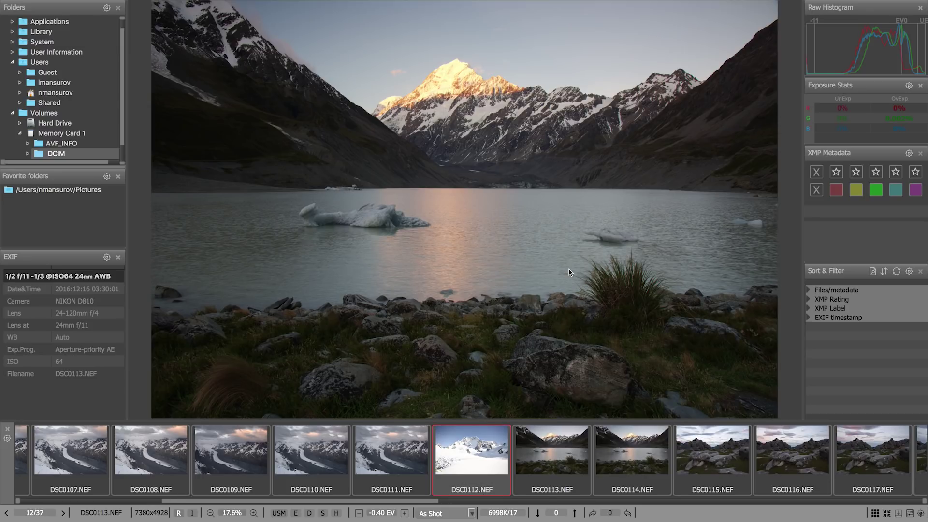
Reject DSC0112 again, then zoom DSC0113 to 100% on the mountain slope.
left_click(477, 445)
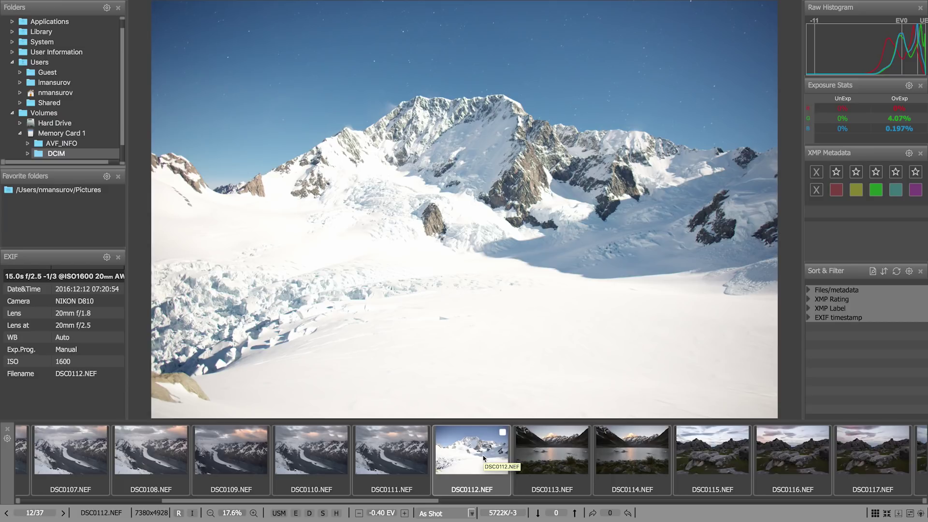
key("Delete")
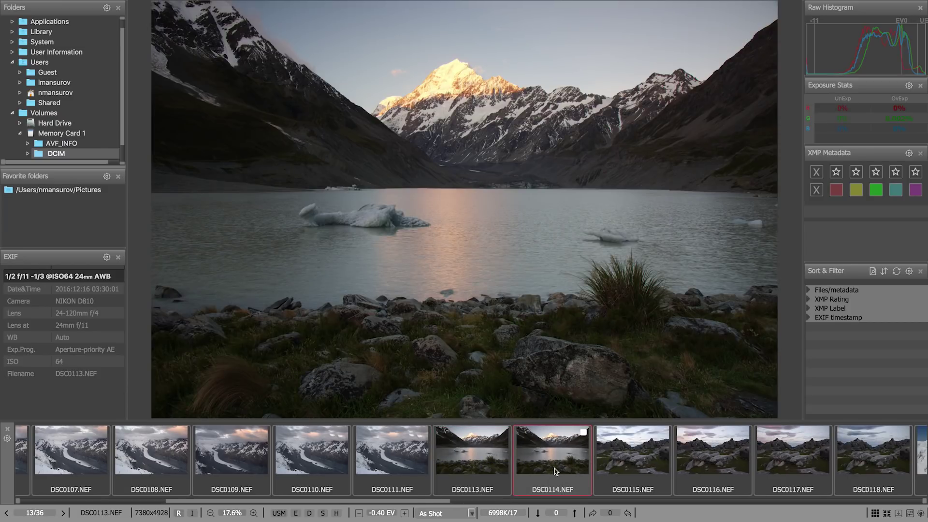
left_click(482, 465)
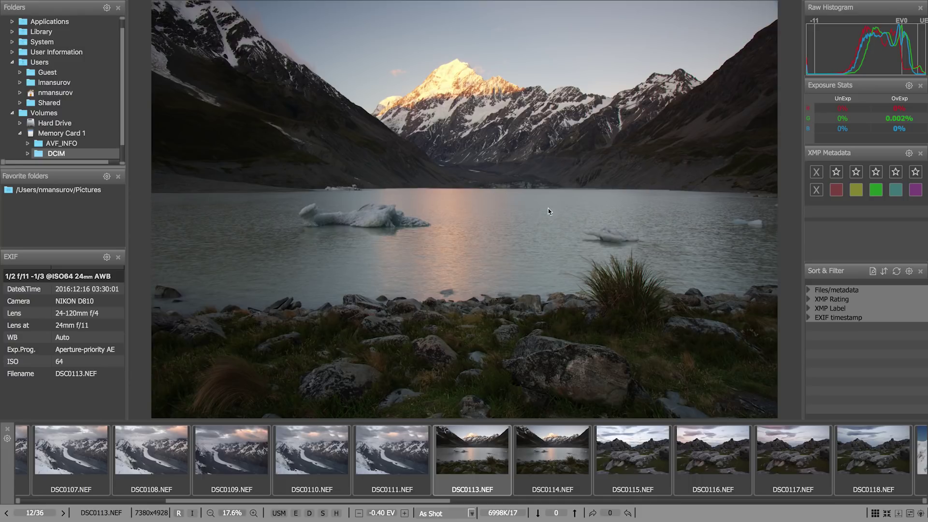
left_click_drag(539, 204, 521, 167)
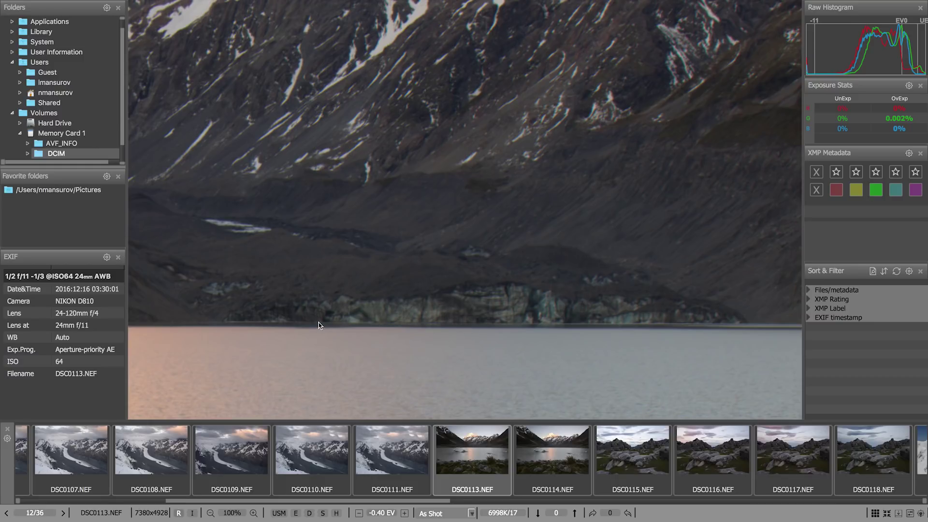
Turn on the fine-details overlay and inspect DSC0113's in-focus areas.
scroll(318, 323, "up", 2)
scroll(318, 323, "down", 4)
scroll(318, 323, "right", 4)
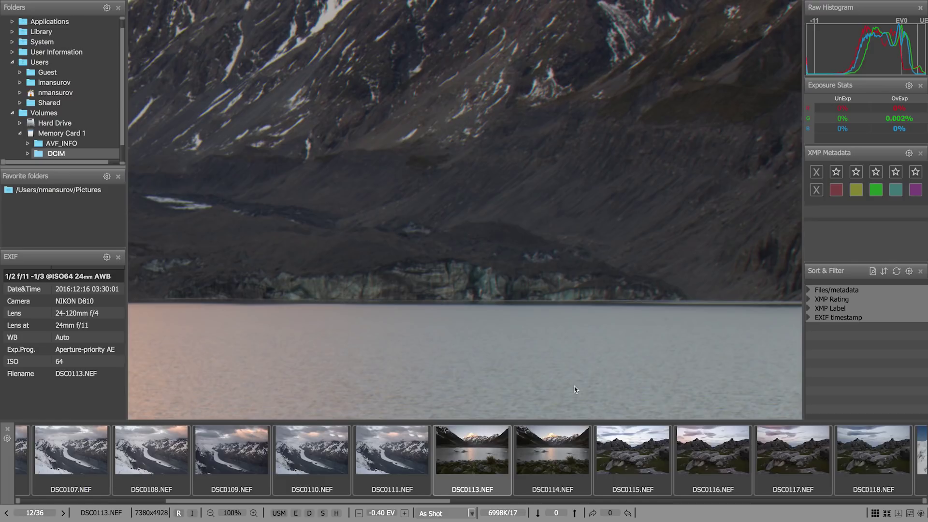
left_click(310, 514)
scroll(542, 216, "up", 5)
scroll(541, 216, "down", 6)
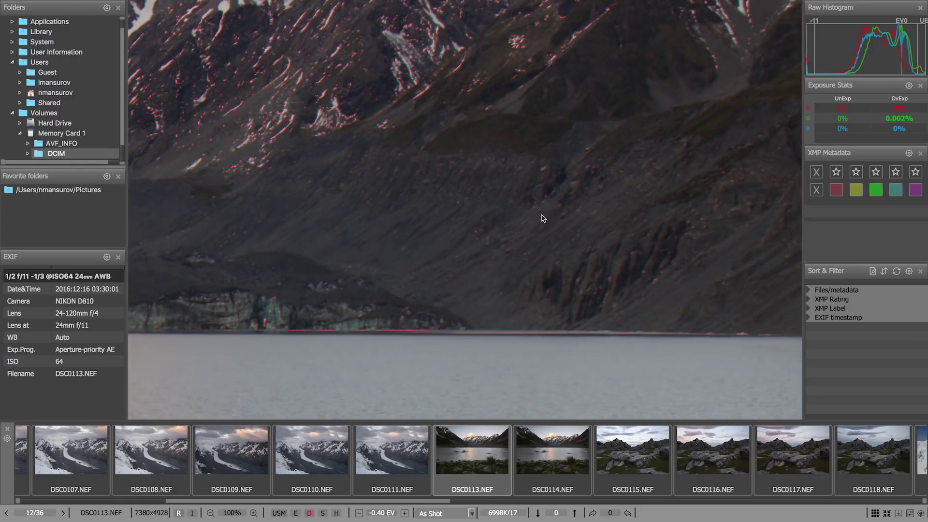
scroll(541, 216, "down", 6)
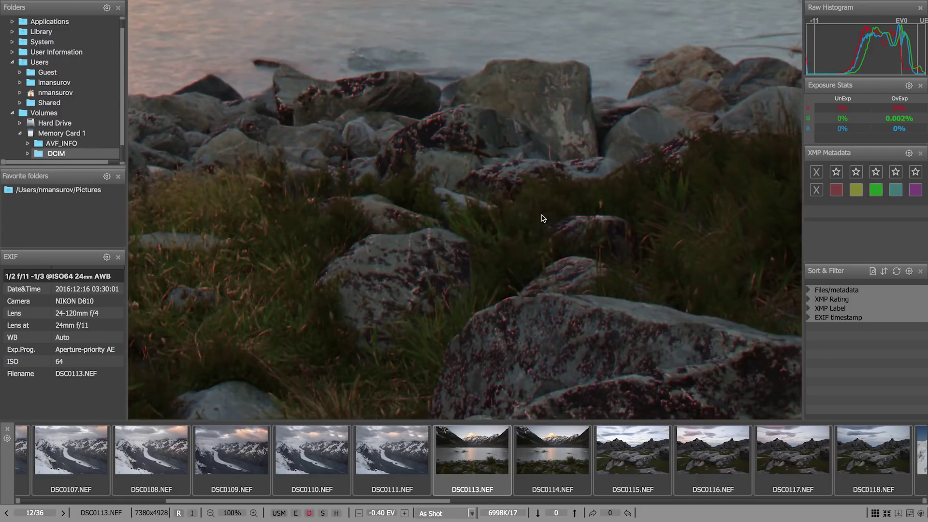
scroll(541, 216, "up", 6)
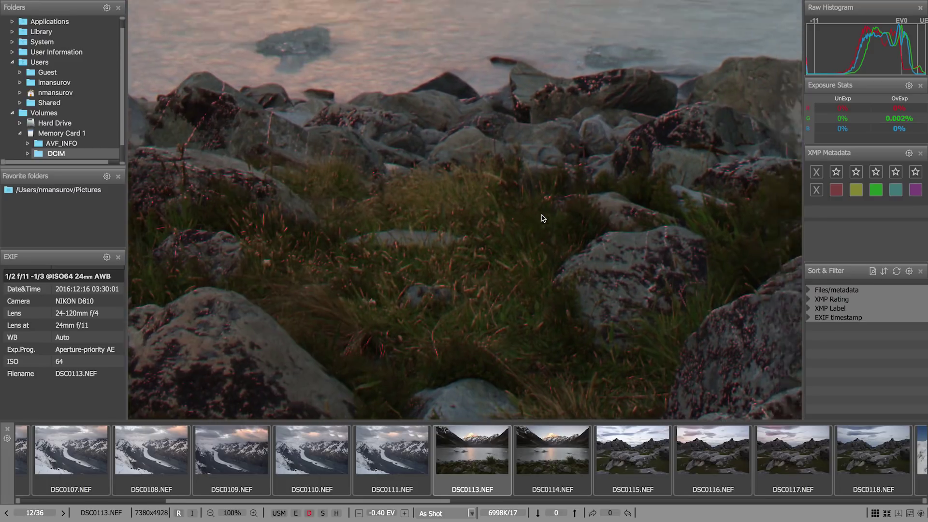
scroll(541, 215, "up", 6)
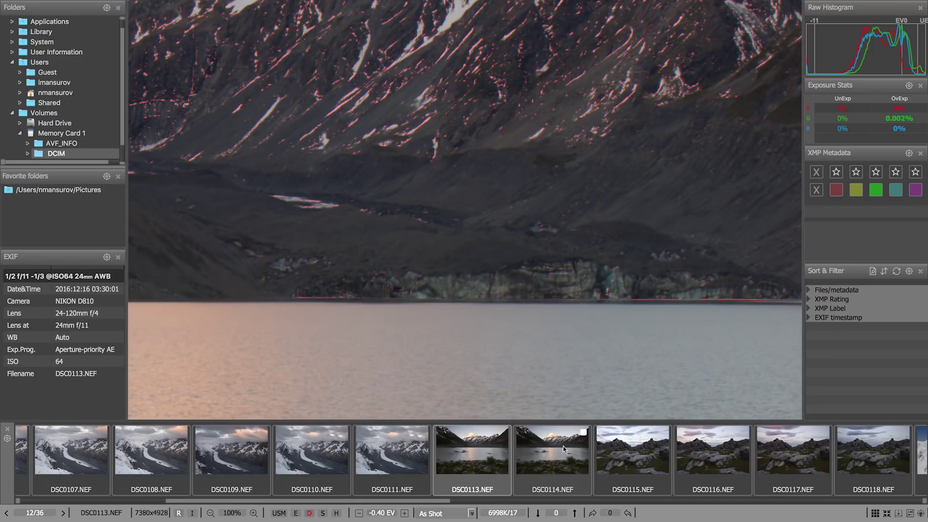
Compare DSC0114's fine detail against DSC0113.
left_click(565, 444)
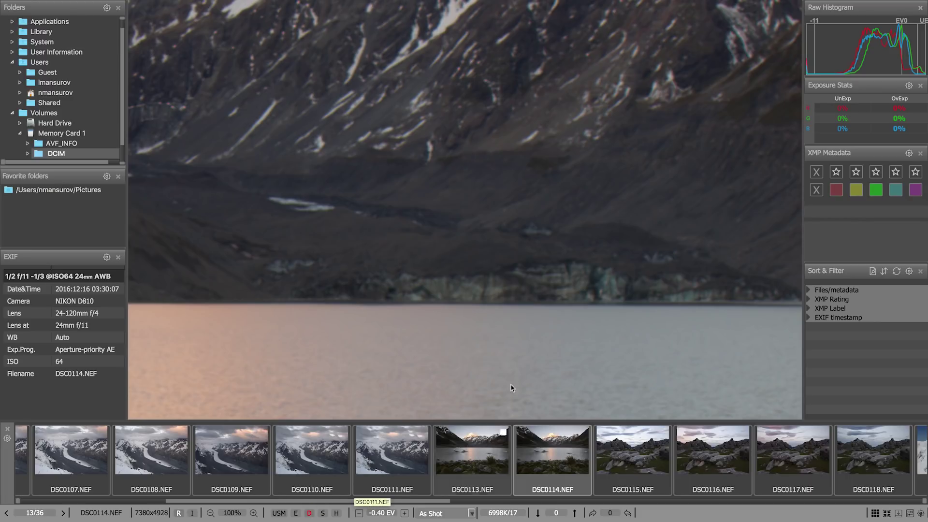
scroll(531, 232, "up", 3)
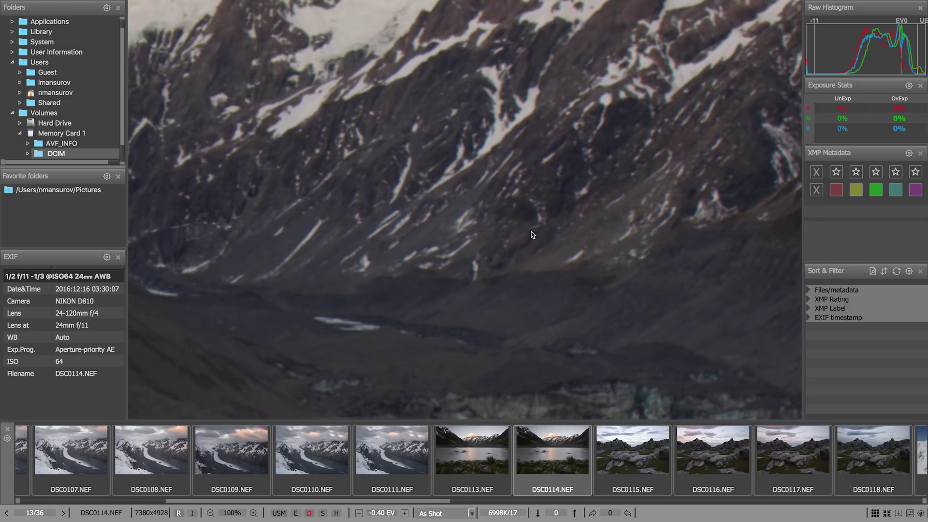
scroll(532, 232, "down", 8)
scroll(532, 235, "down", 10)
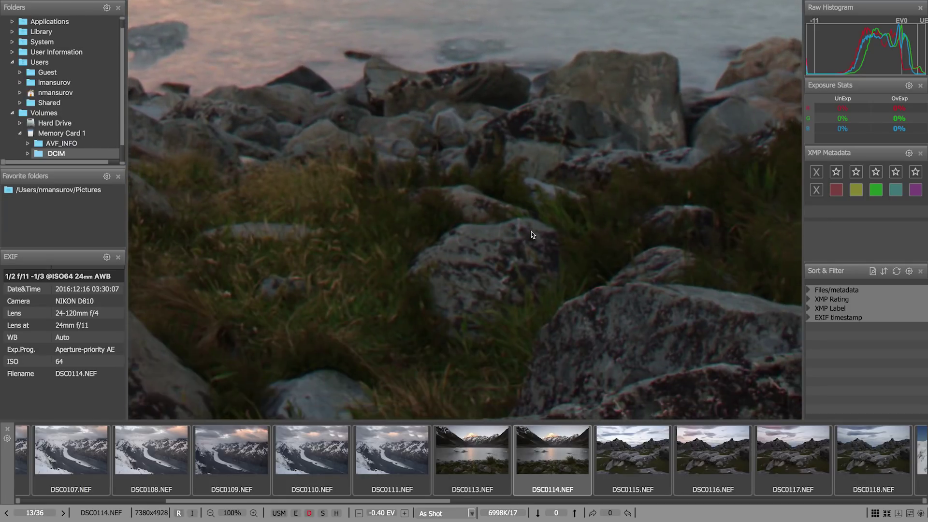
scroll(532, 235, "up", 10)
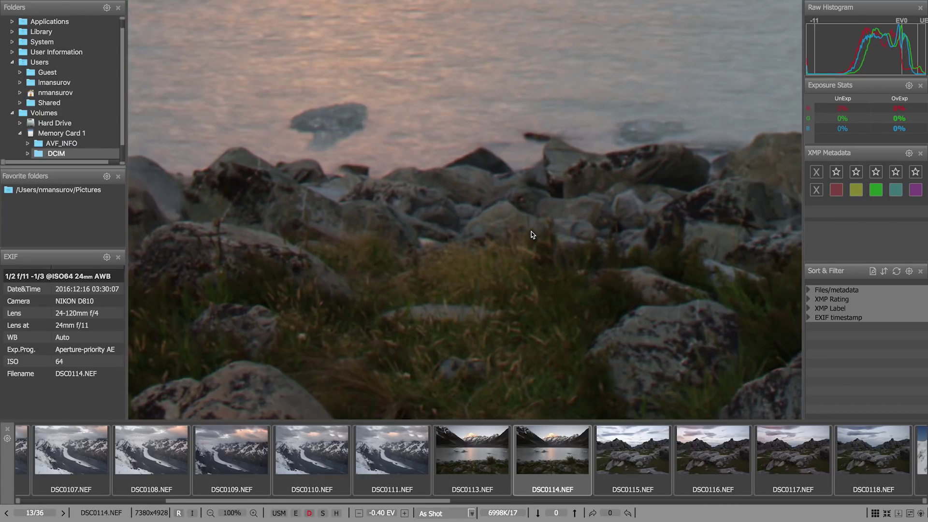
scroll(532, 235, "up", 10)
scroll(532, 235, "down", 7)
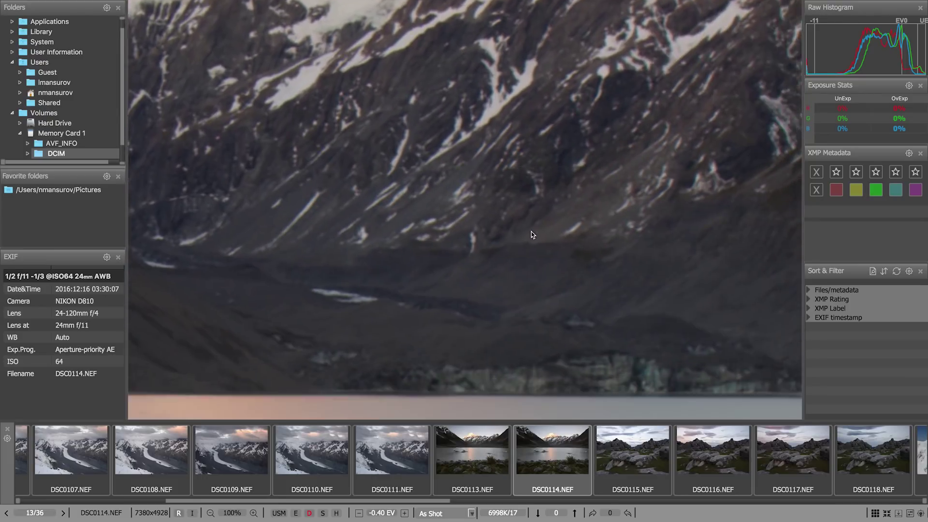
left_click(491, 450)
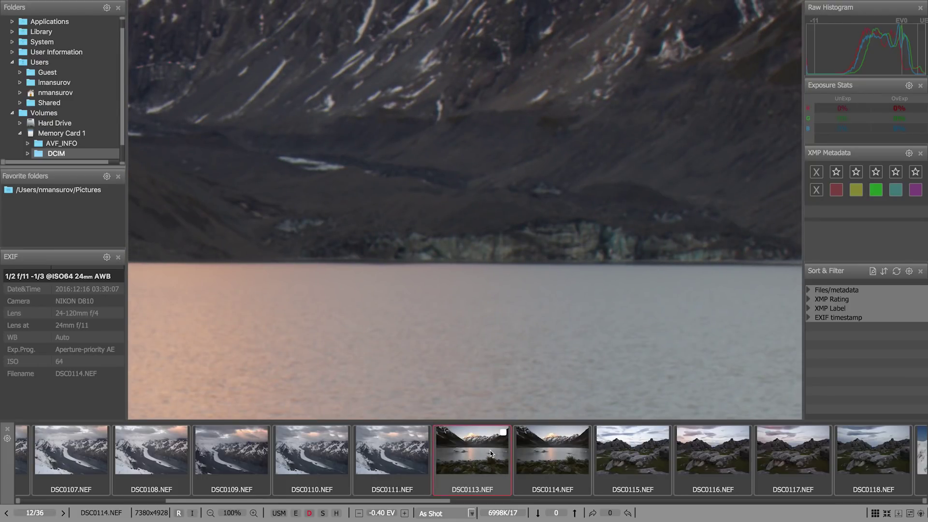
Turn off the fine-details overlay and reject DSC0114.
left_click(307, 514)
left_click(538, 456)
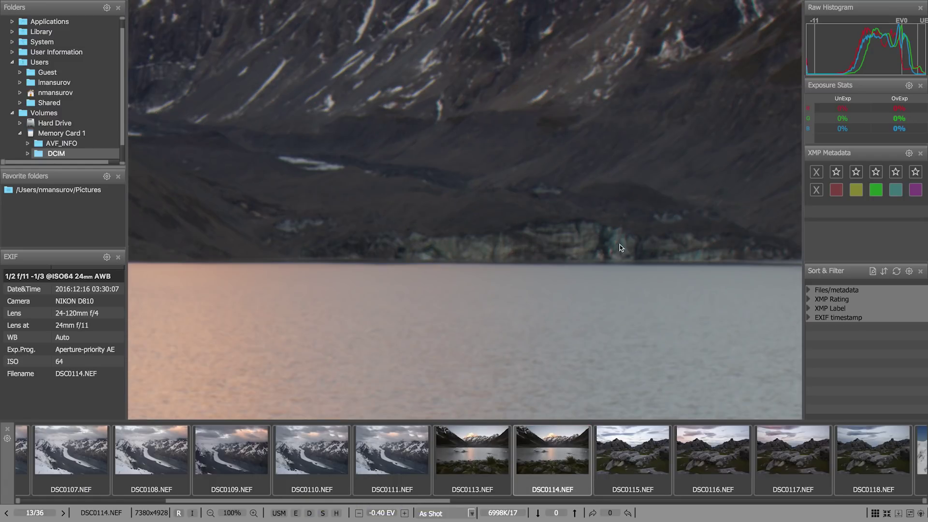
key("Delete")
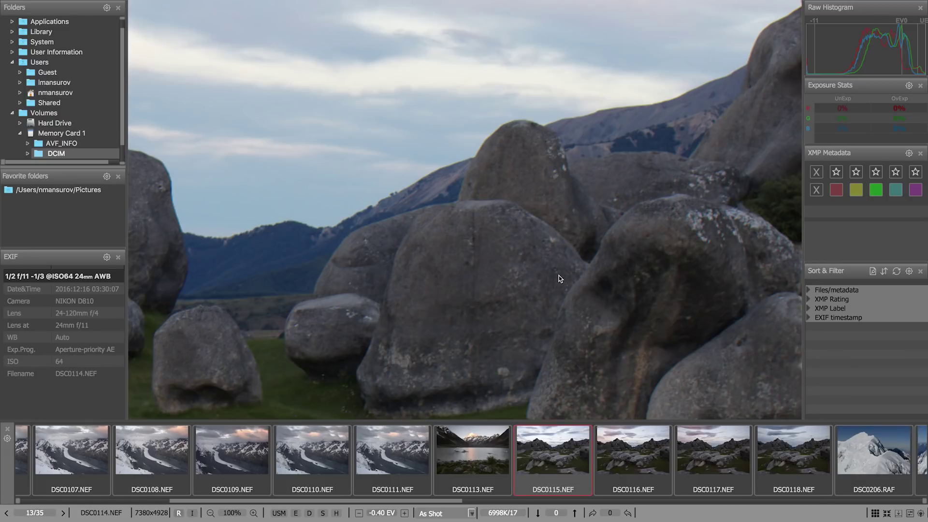
Fit the whole frame in view and compare DSC0115 with DSC0116.
left_click(613, 300)
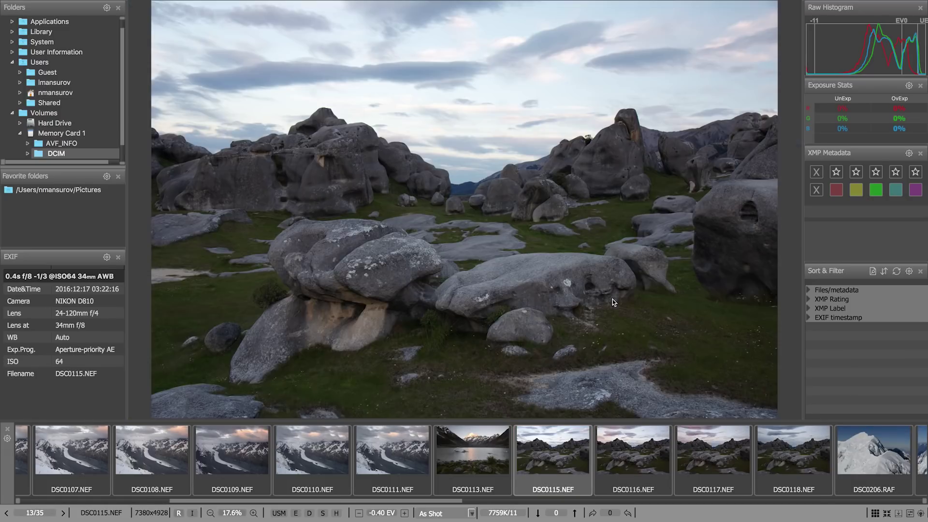
mouse_move(582, 440)
left_click(638, 453)
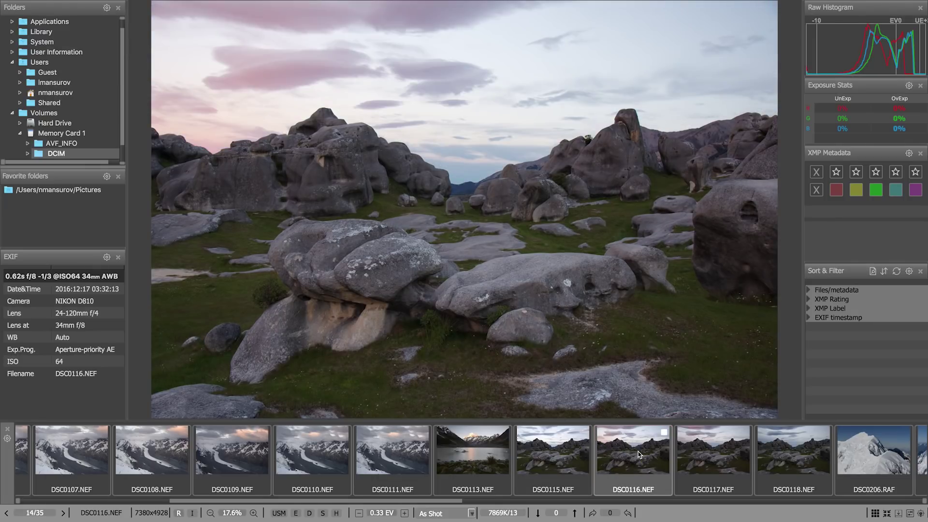
key("Left")
key("Right")
Step through DSC0115 to DSC0118 and settle on DSC0117.
key("Left")
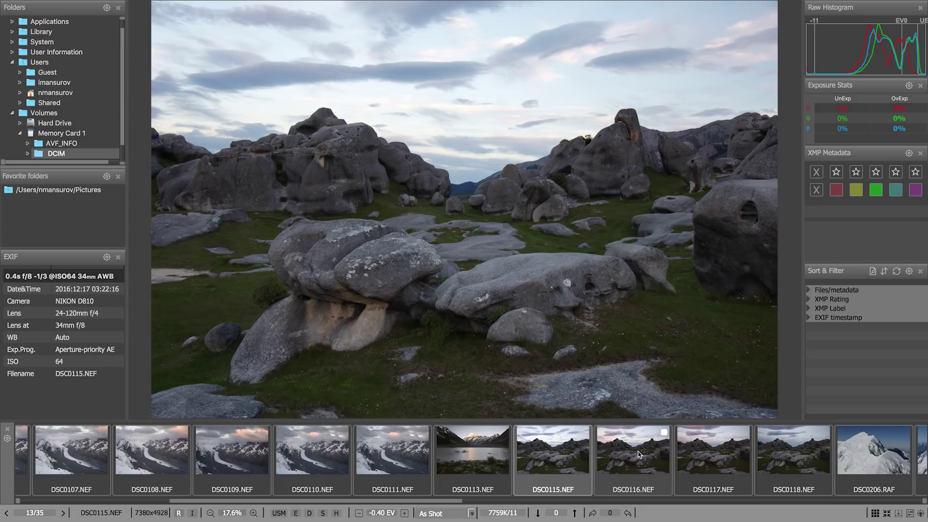
key("Right")
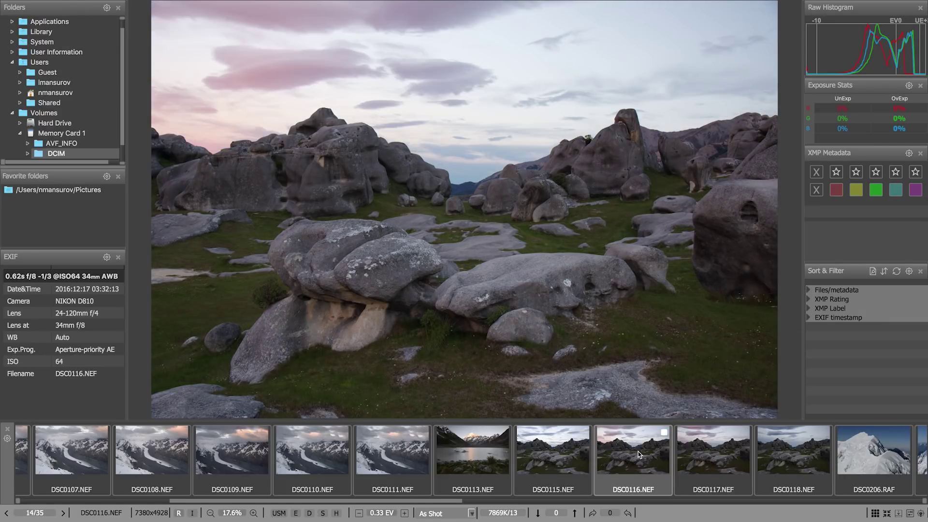
key("Right")
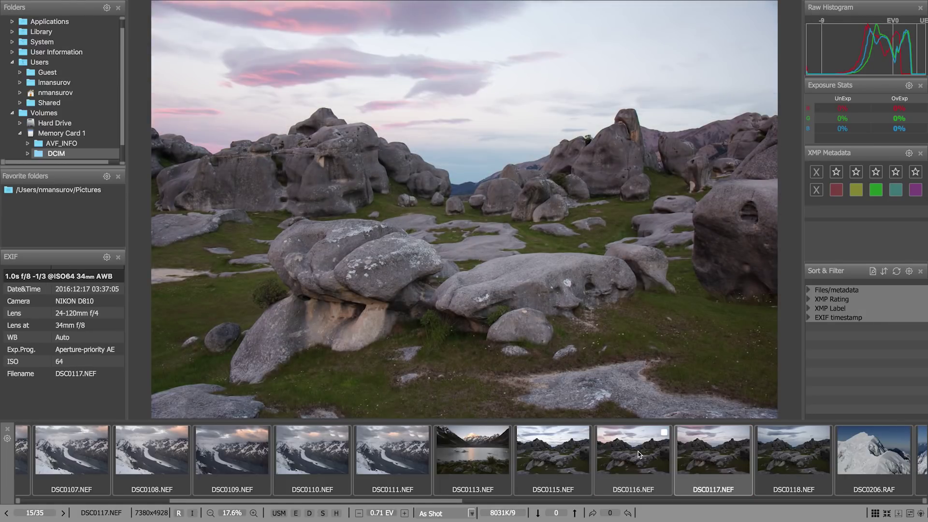
key("Right")
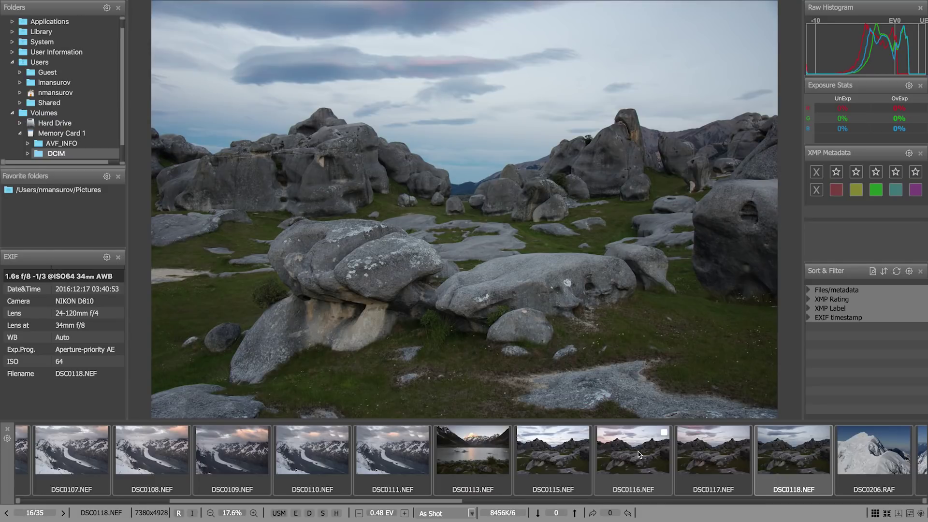
key("Left")
key("Left")
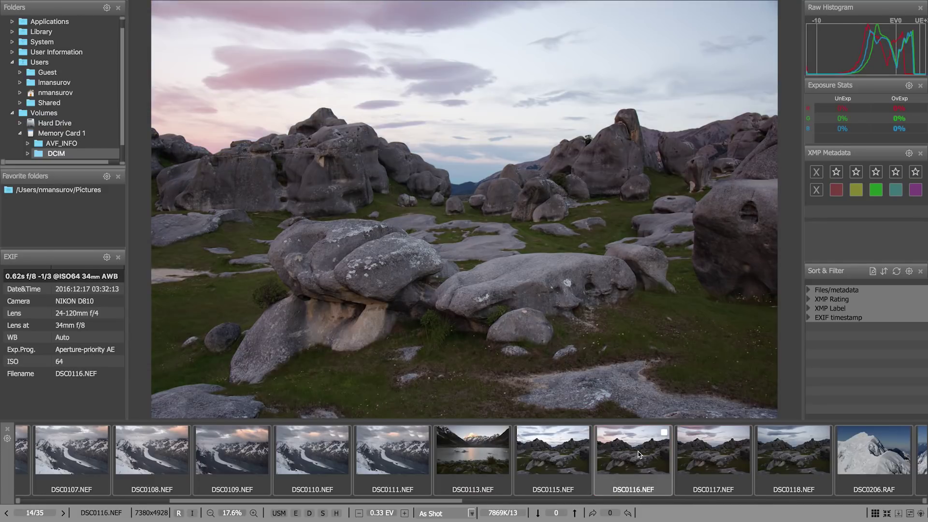
key("Right")
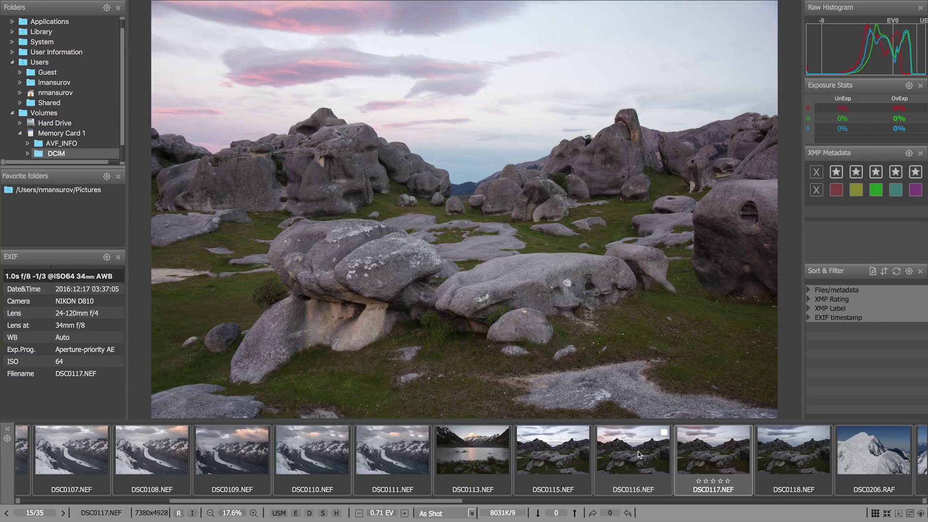
Scroll the filmstrip to the Fujifilm RAF boulder frames and open DSC0220.RAF.
mouse_move(698, 483)
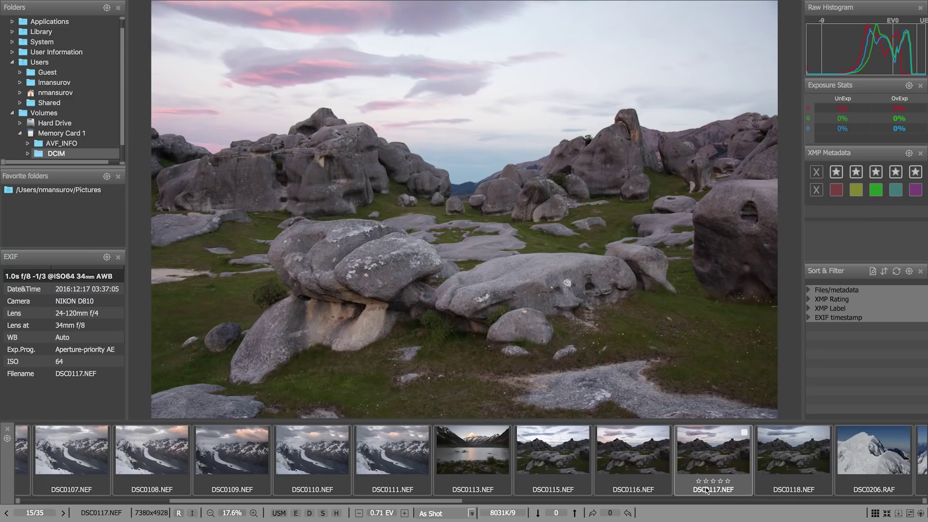
scroll(706, 490, "right", 5)
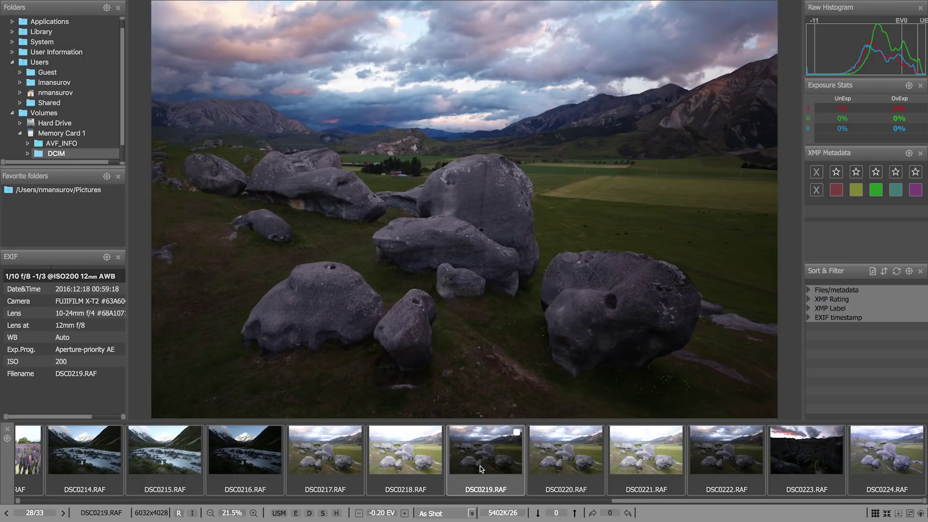
left_click(541, 465)
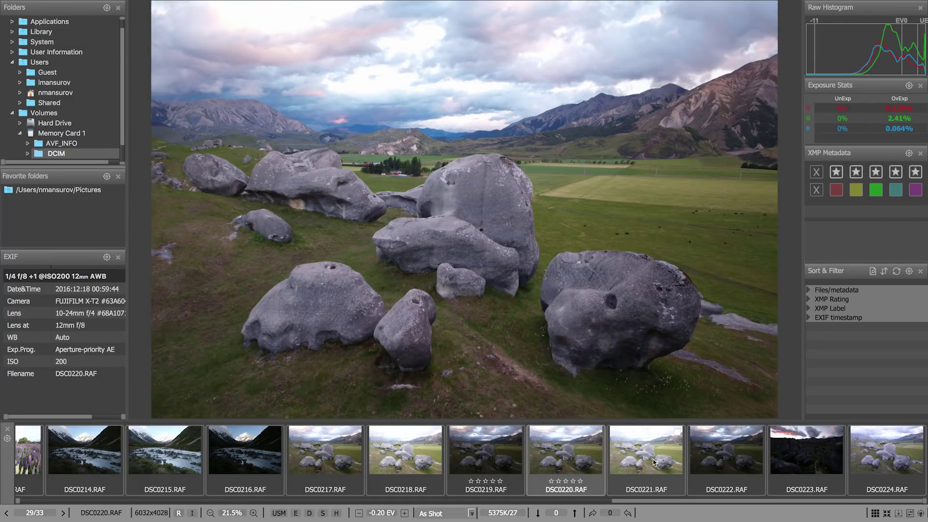
Review DSC0221.RAF, DSC0102.NEF and DSC0103.NEF, then switch to Finder.
left_click(654, 463)
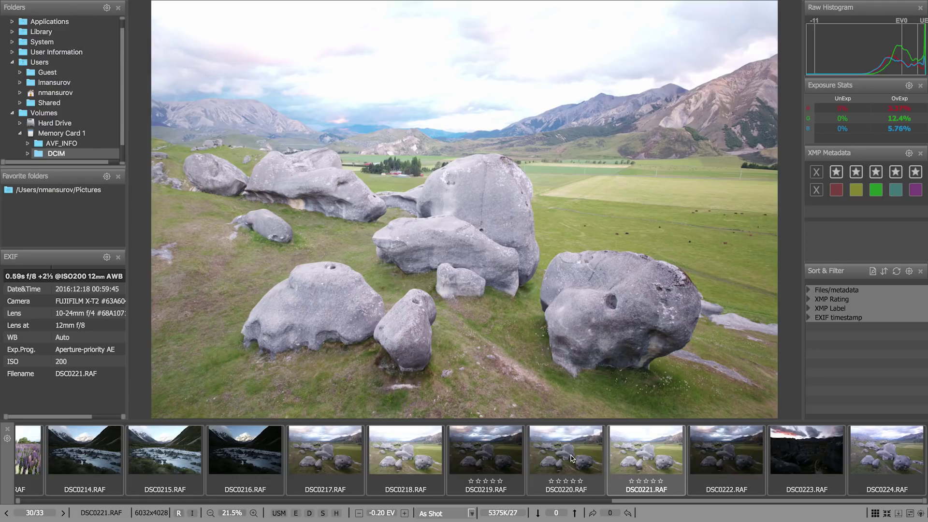
scroll(570, 456, "up", 10)
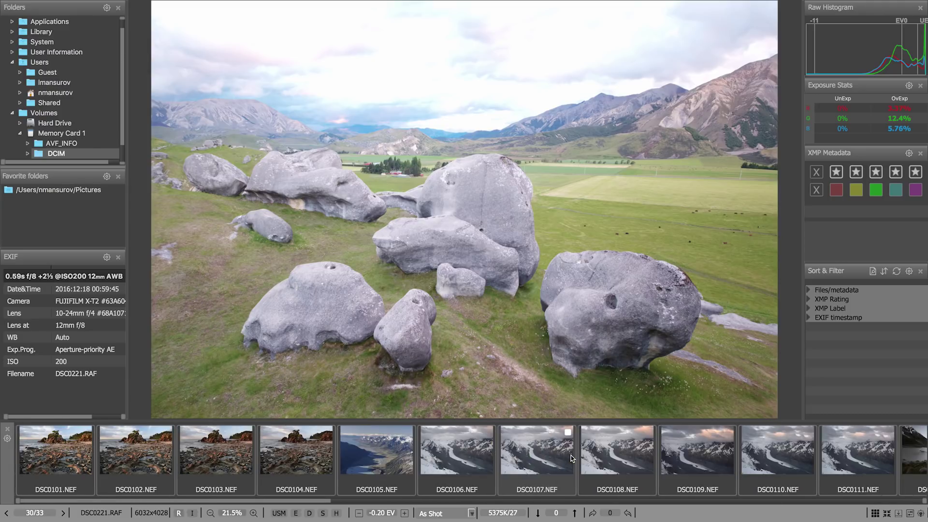
left_click(200, 458)
left_click(143, 452)
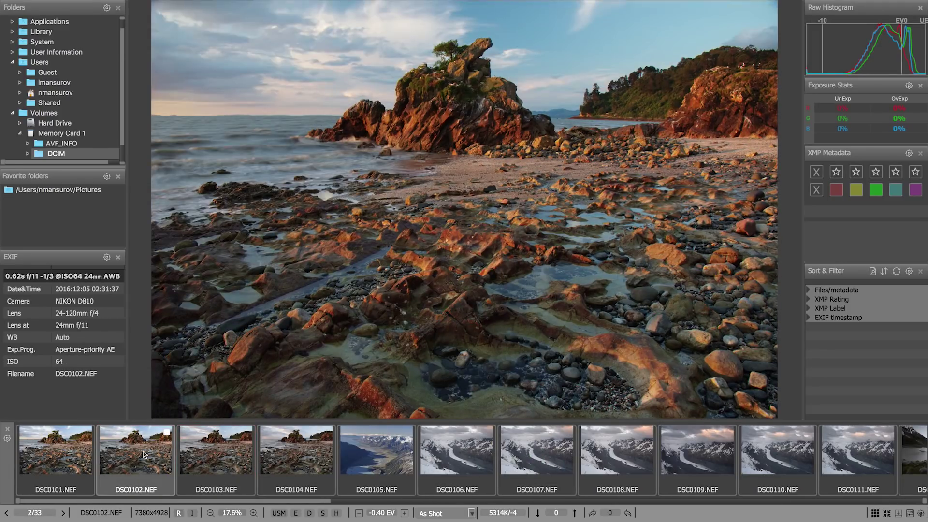
left_click(220, 460)
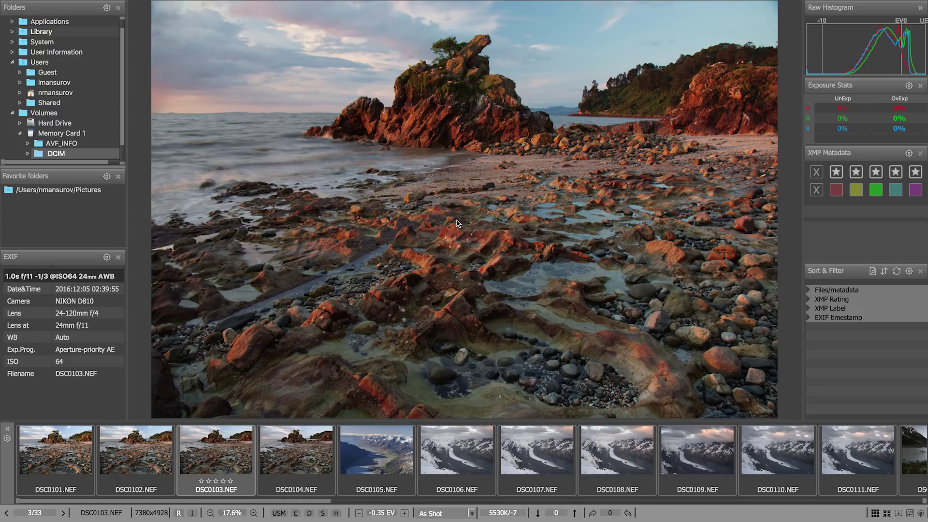
key("super+Tab")
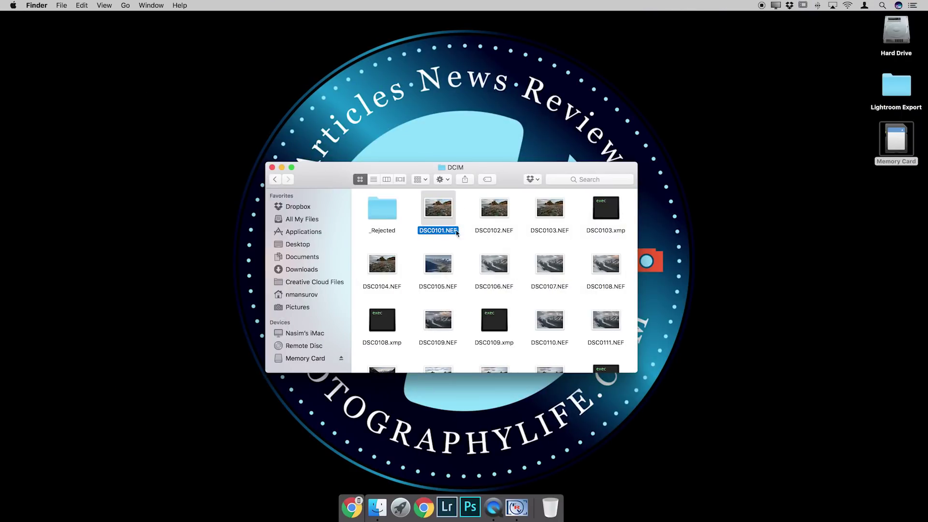
left_click(386, 211)
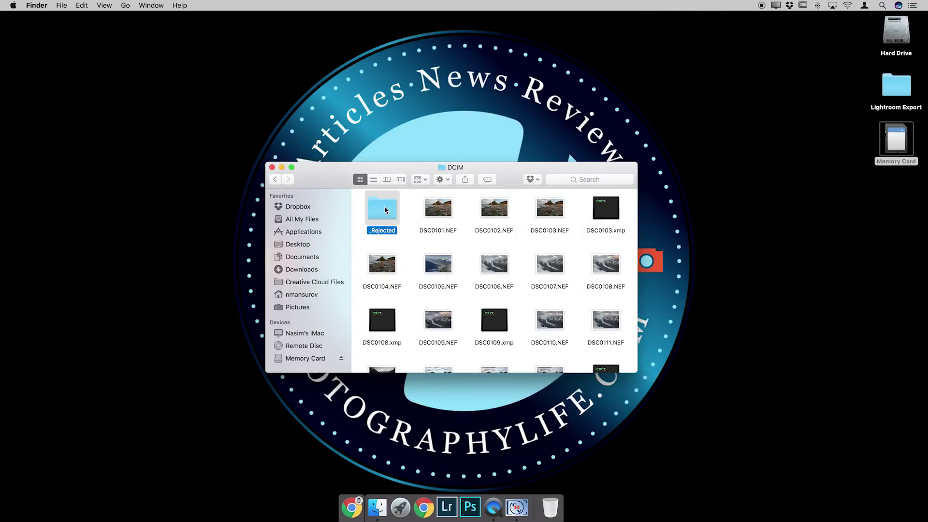
double_click(387, 211)
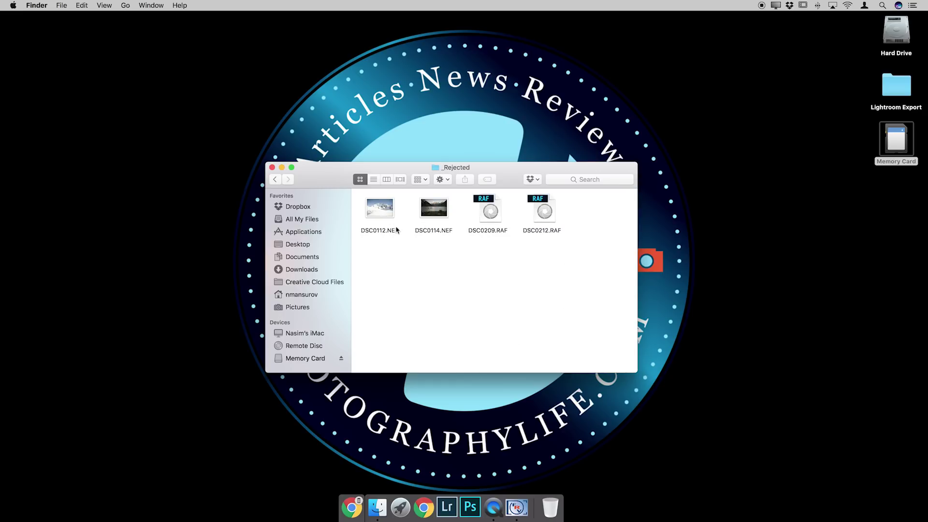
left_click(276, 179)
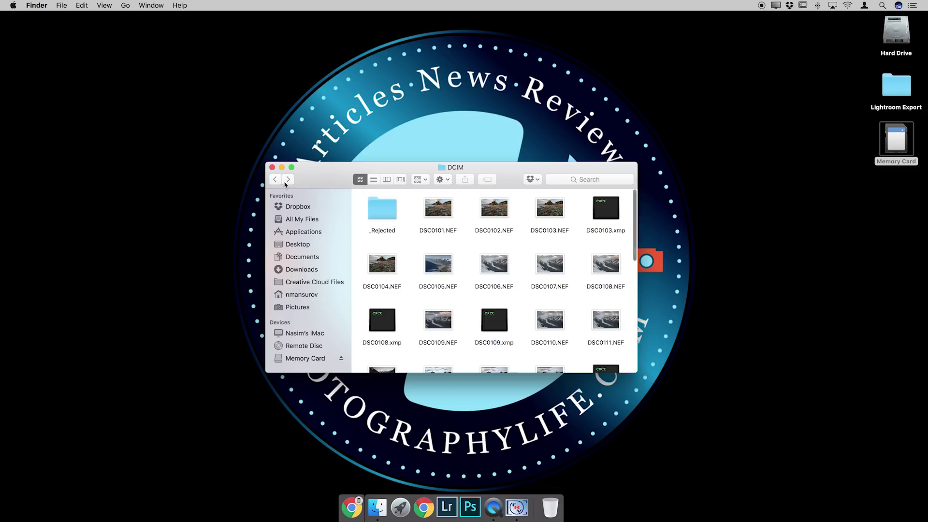
scroll(482, 268, "down", 1)
scroll(484, 270, "up", 1)
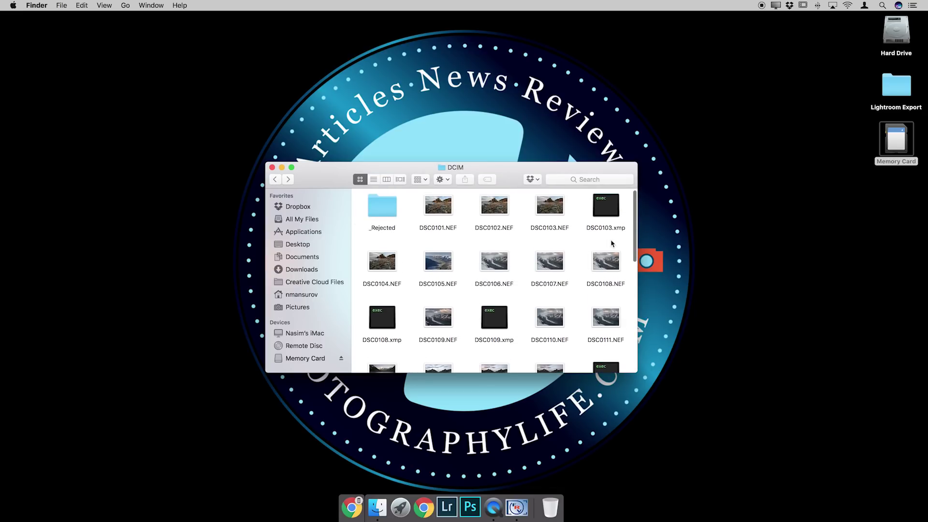
left_click(609, 210)
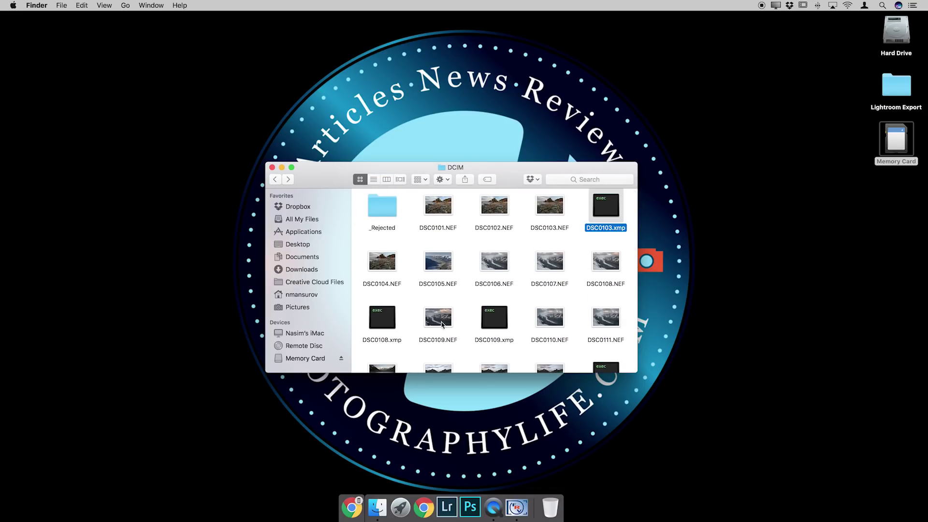
left_click(374, 328)
left_click(482, 328)
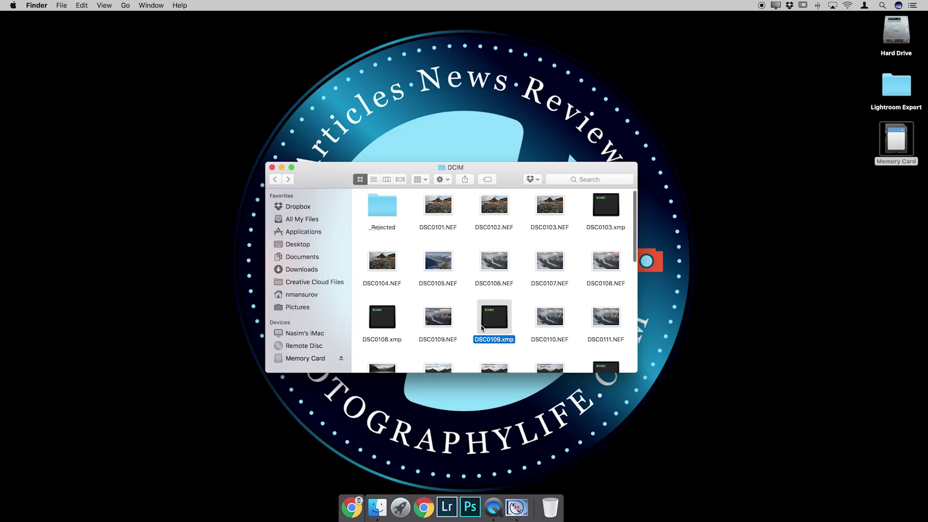
scroll(482, 328, "down", 15)
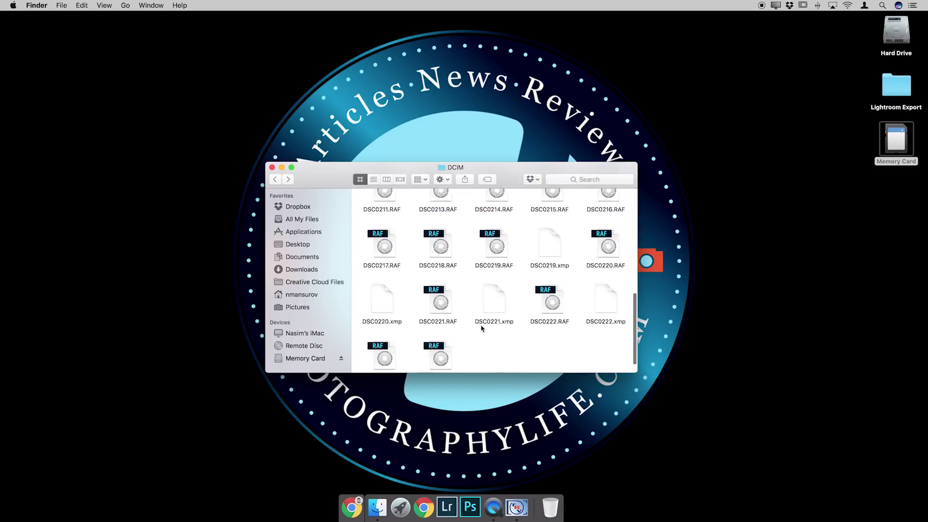
scroll(482, 328, "up", 5)
scroll(482, 328, "up", 2)
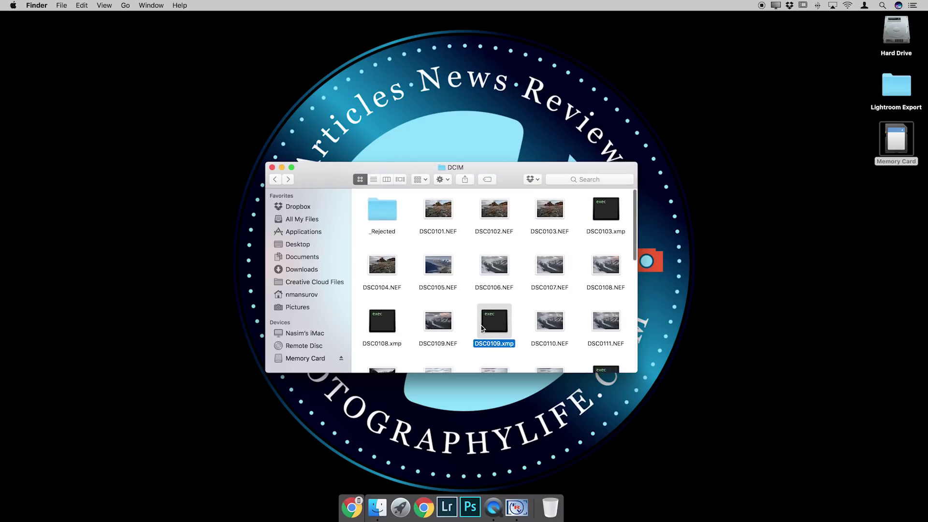
left_click(383, 209)
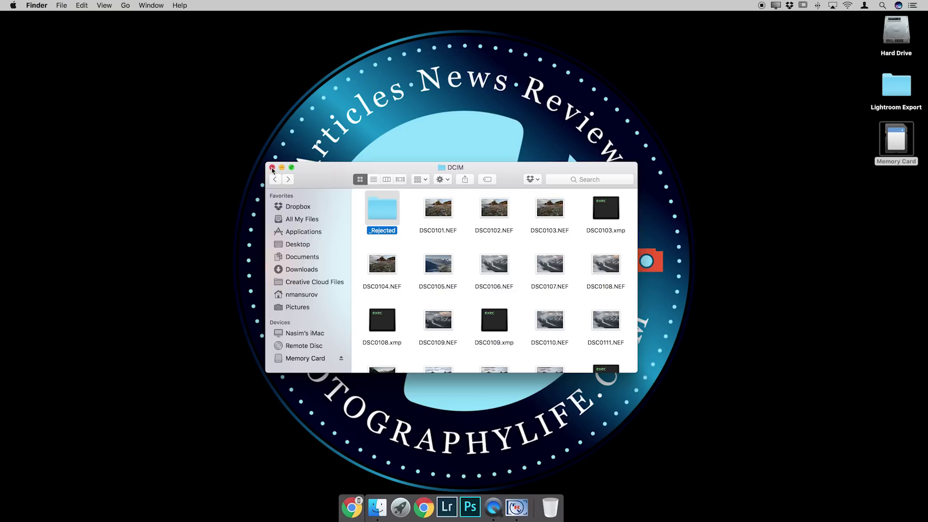
Switch to Lightroom and open the Import Photos and Video dialog.
left_click(448, 512)
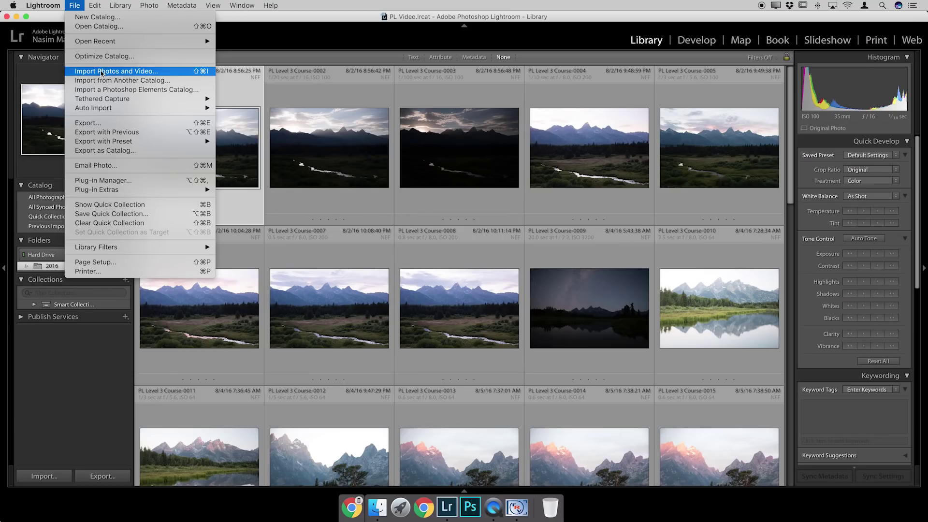
left_click(100, 71)
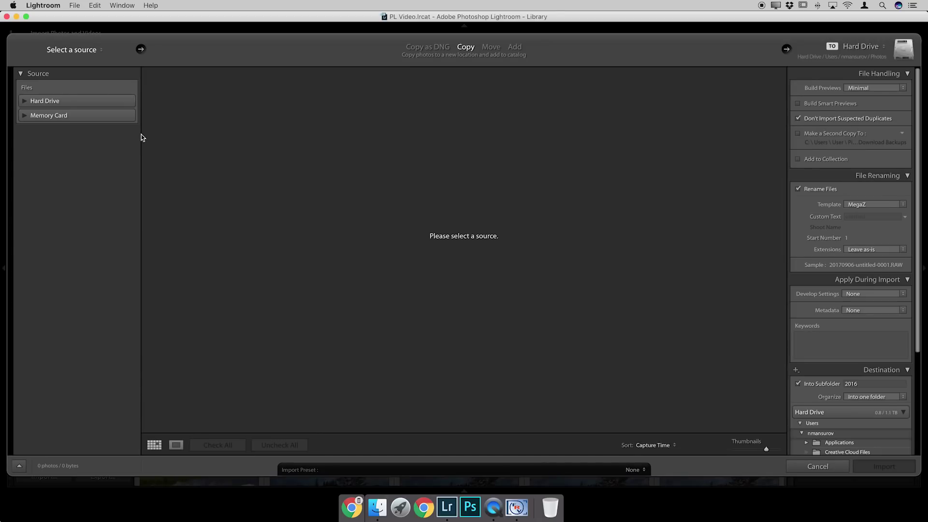
Set the memory card's DCIM folder as the import source, including its subfolders.
left_click(24, 117)
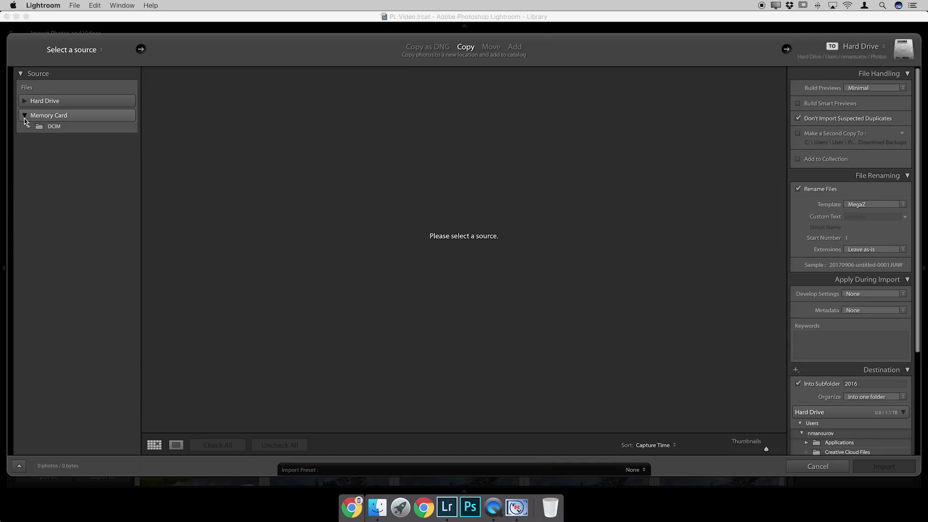
left_click(73, 127)
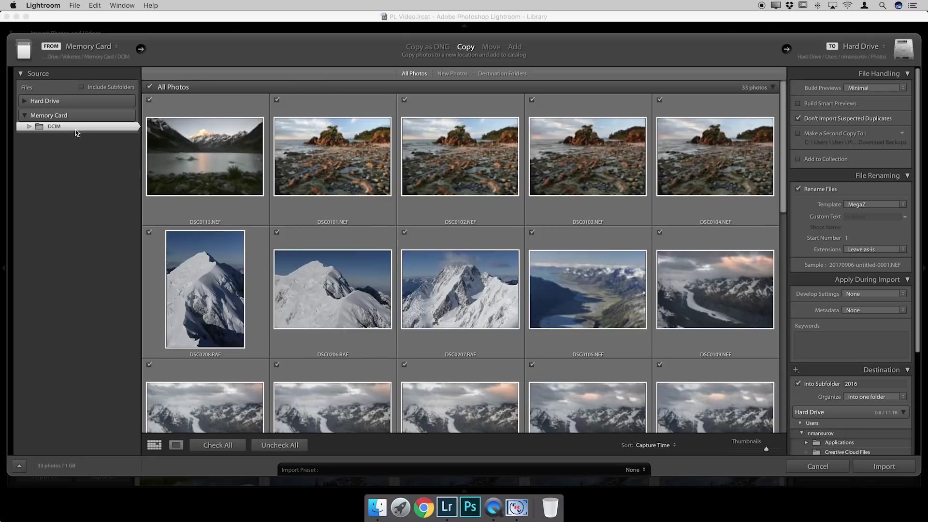
left_click(81, 87)
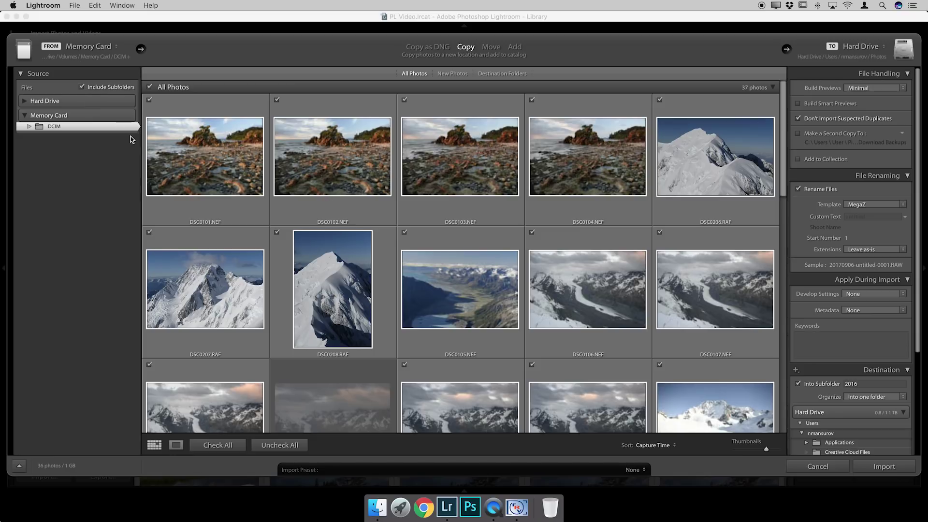
Review the 36 queued card photos and expand DCIM to show the _Rejected subfolder.
scroll(194, 158, "down", 1)
scroll(193, 157, "down", 15)
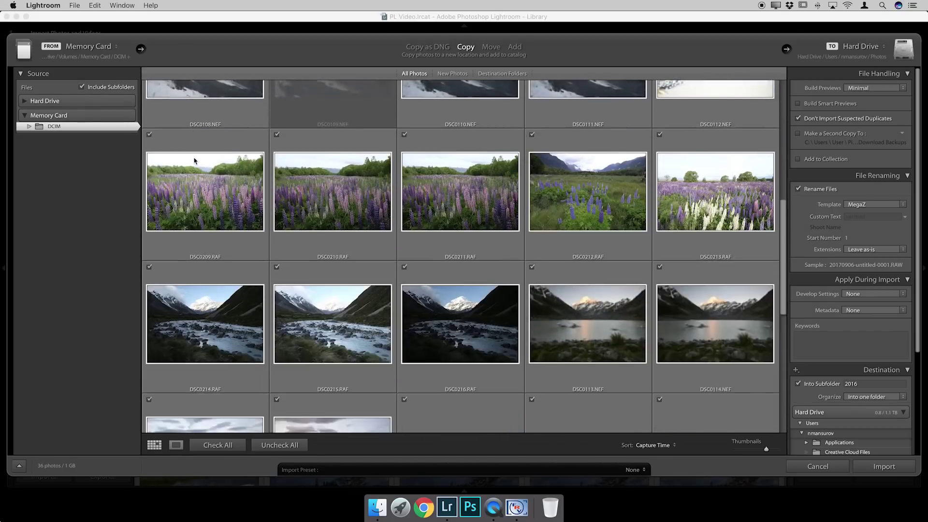
scroll(194, 157, "up", 14)
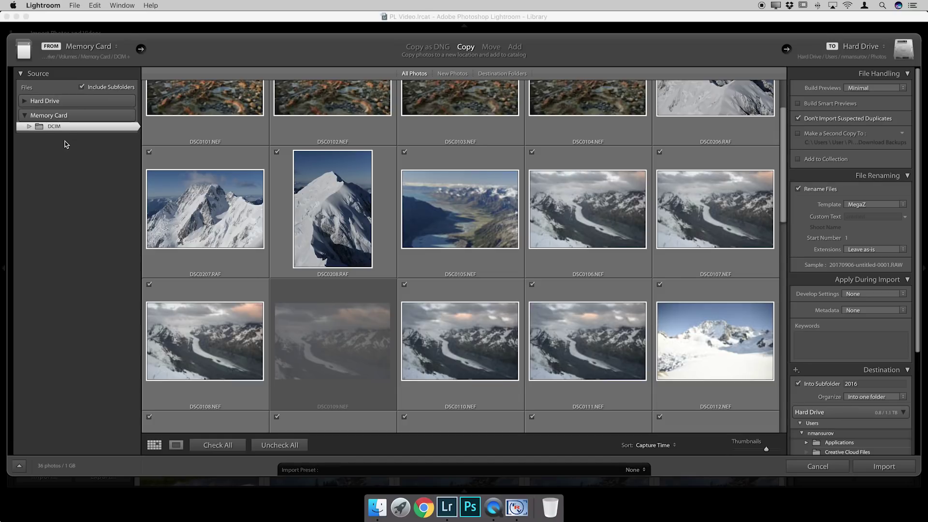
left_click(29, 129)
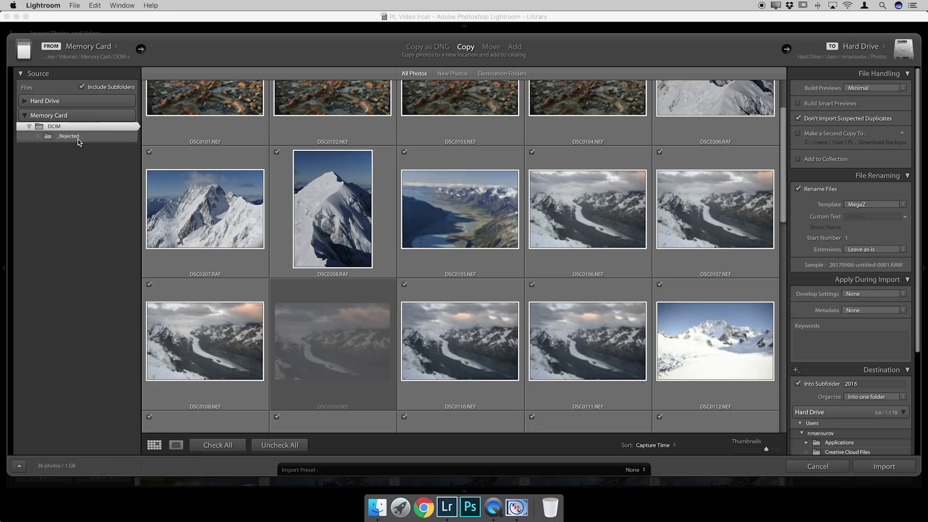
Turn off Include Subfolders and confirm only the 33 kept DCIM photos remain.
left_click(91, 88)
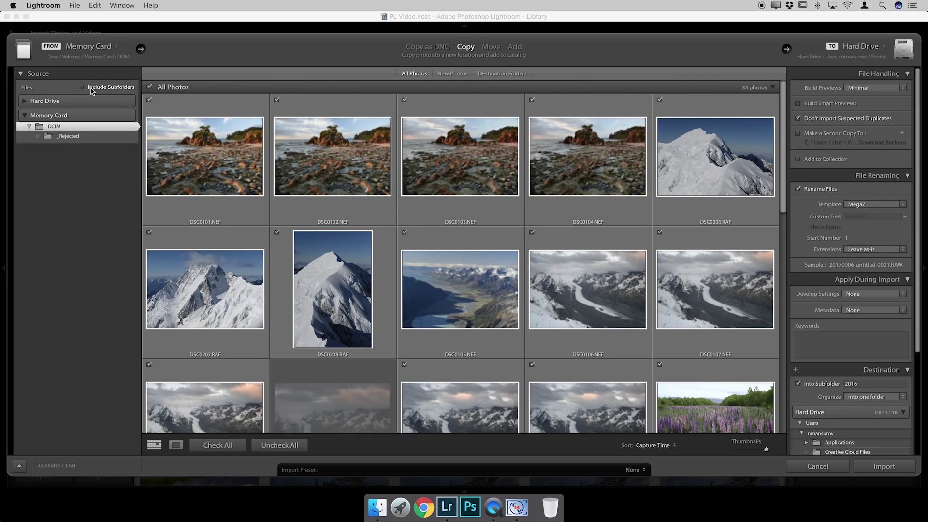
scroll(243, 200, "down", 10)
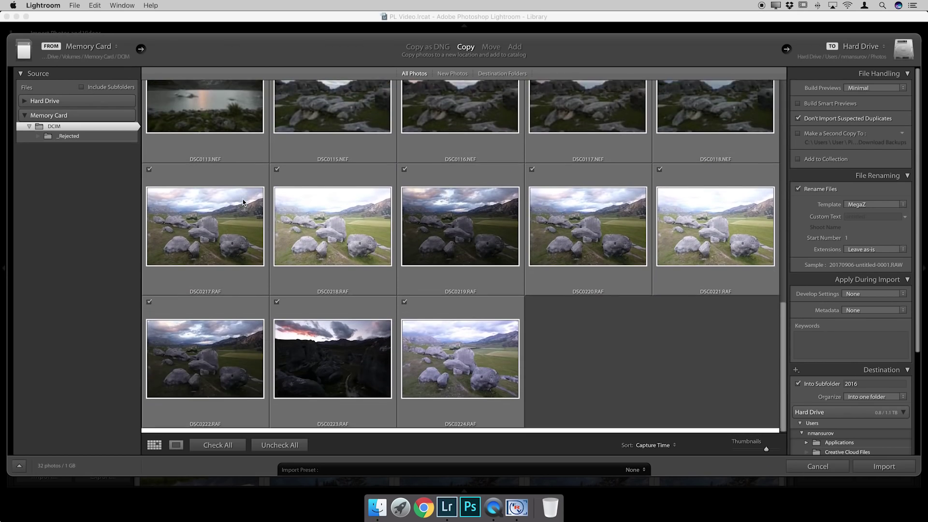
scroll(243, 199, "up", 10)
scroll(243, 199, "down", 5)
scroll(243, 199, "down", 4)
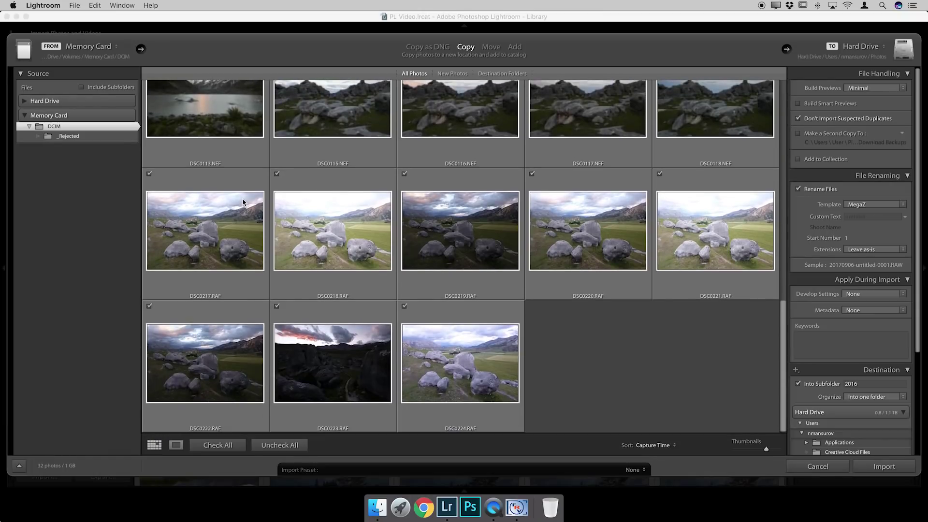
scroll(243, 199, "up", 6)
scroll(243, 200, "up", 5)
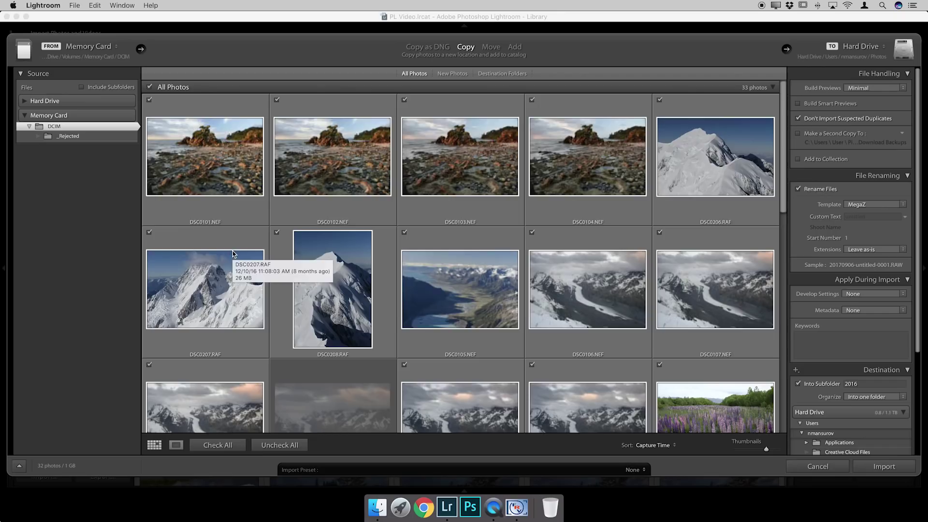
Change the renaming custom text from 'Landscape Trip' to 'New Zealand' and start the import.
scroll(233, 251, "down", 10)
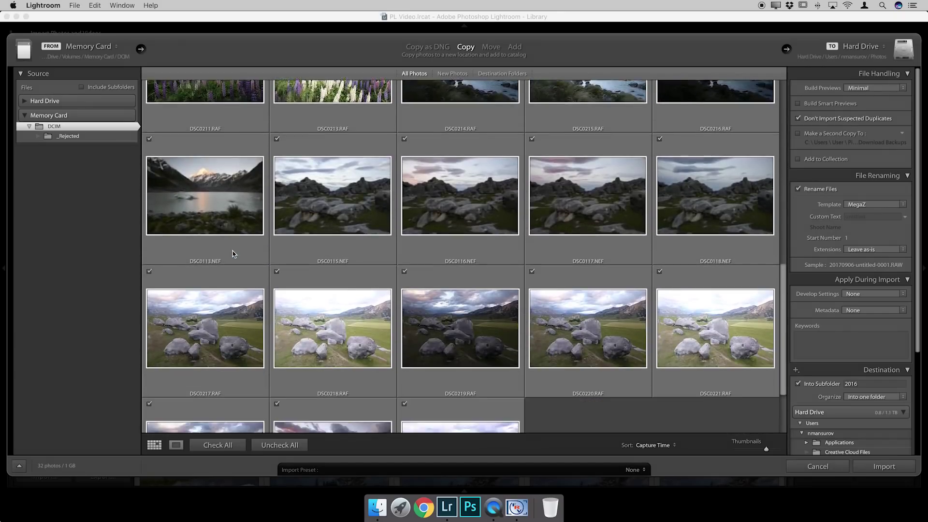
scroll(233, 252, "down", 3)
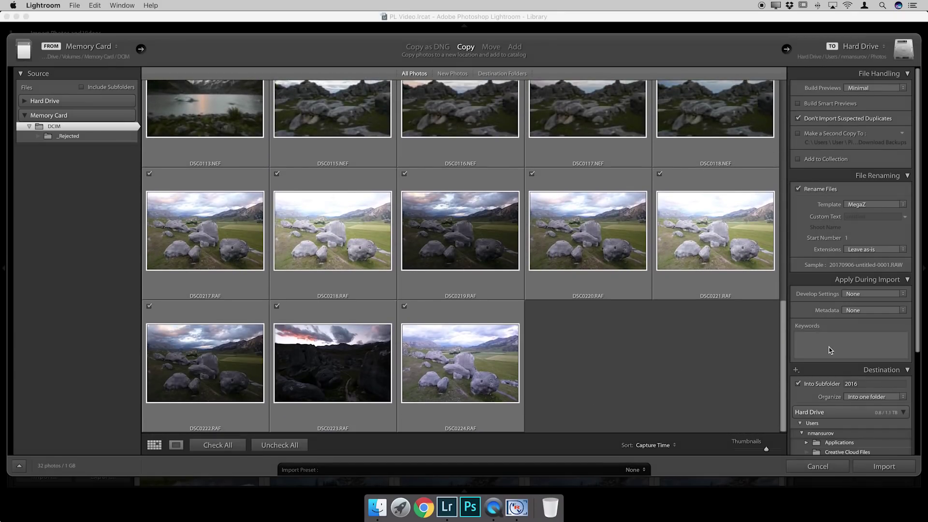
scroll(829, 347, "down", 6)
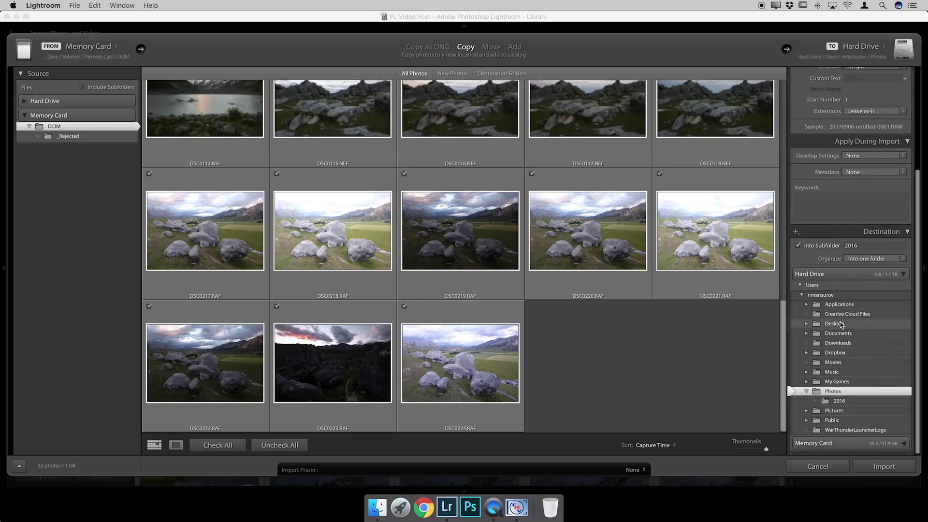
scroll(840, 322, "up", 6)
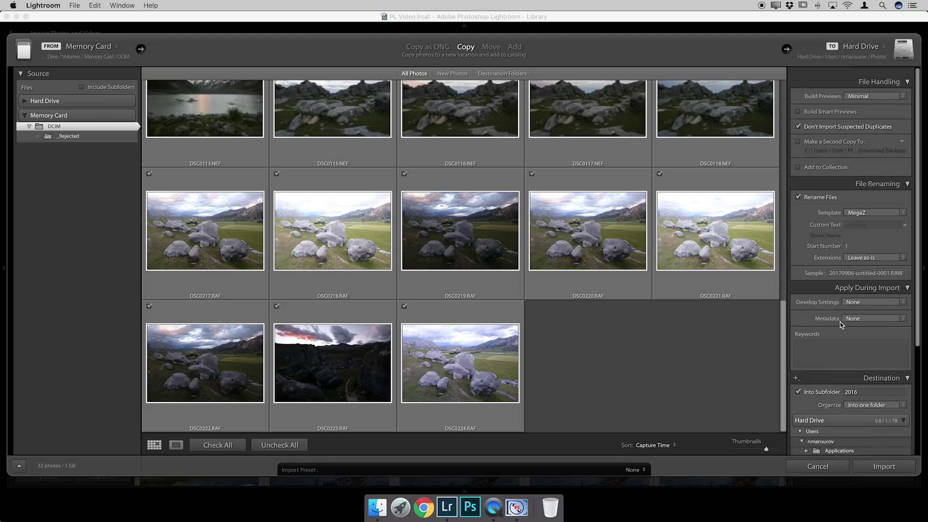
left_click(854, 218)
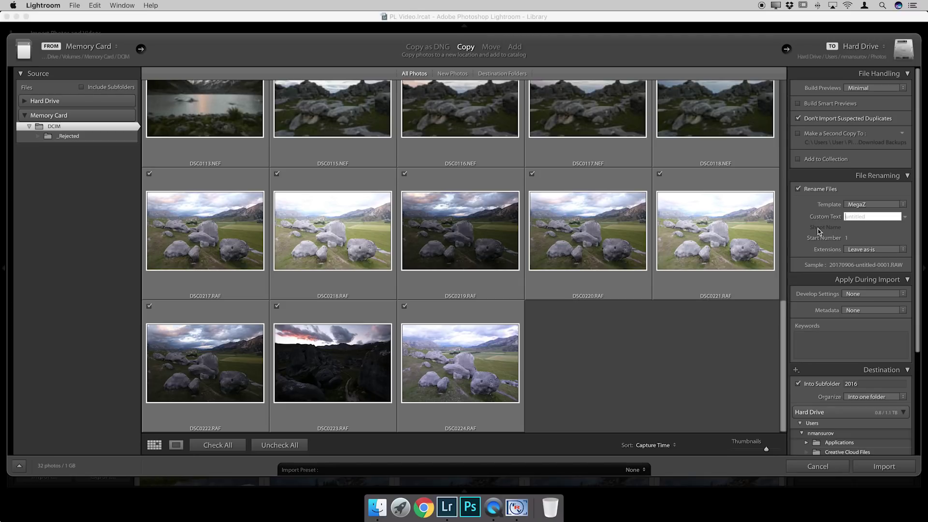
type("Landscape Trip")
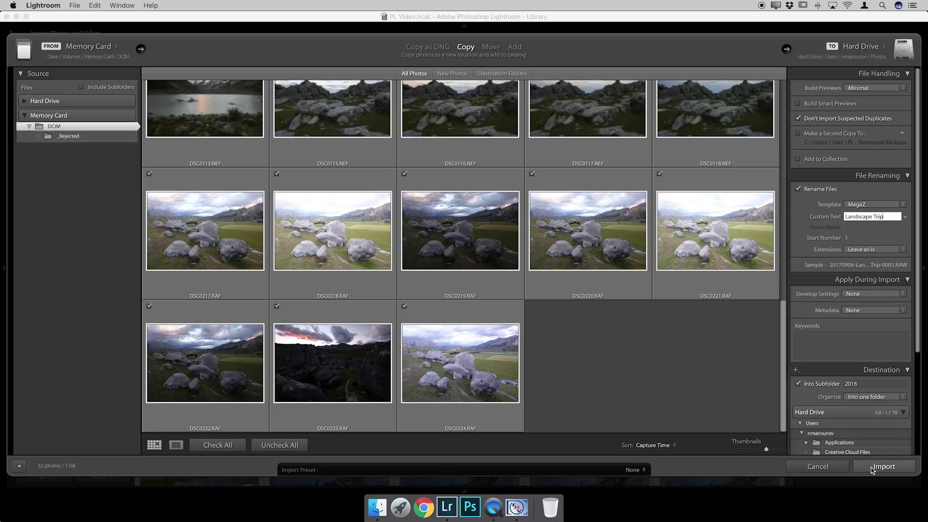
key("BackSpace")
key("BackSpace")
key("BackSpace")
key("BackSpace")
key("BackSpace")
key("BackSpace")
key("BackSpace")
key("BackSpace")
key("BackSpace")
key("BackSpace")
key("BackSpace")
key("BackSpace")
key("BackSpace")
key("BackSpace")
type("New Zel")
key("BackSpace")
type("aland")
left_click(895, 466)
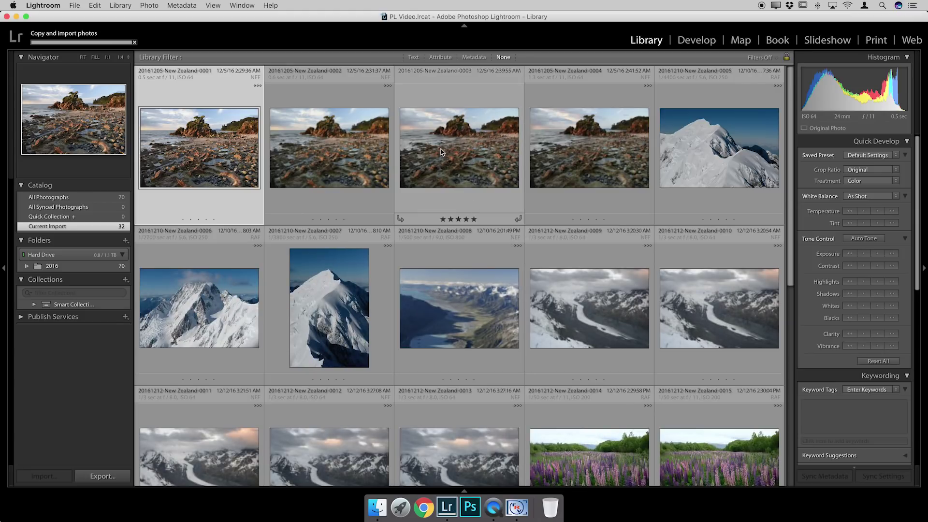
Select a five-star photo and scroll through the 32 renamed imported photos.
left_click(441, 149)
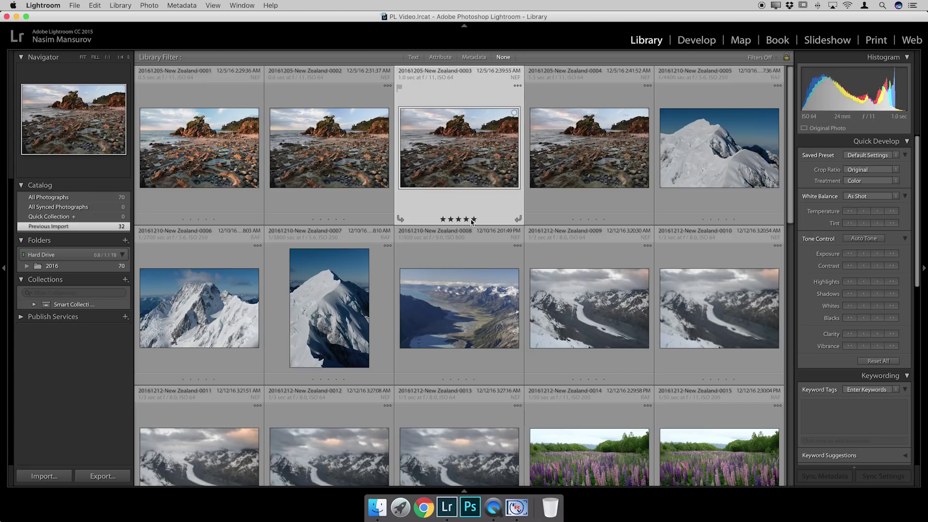
scroll(471, 221, "down", 15)
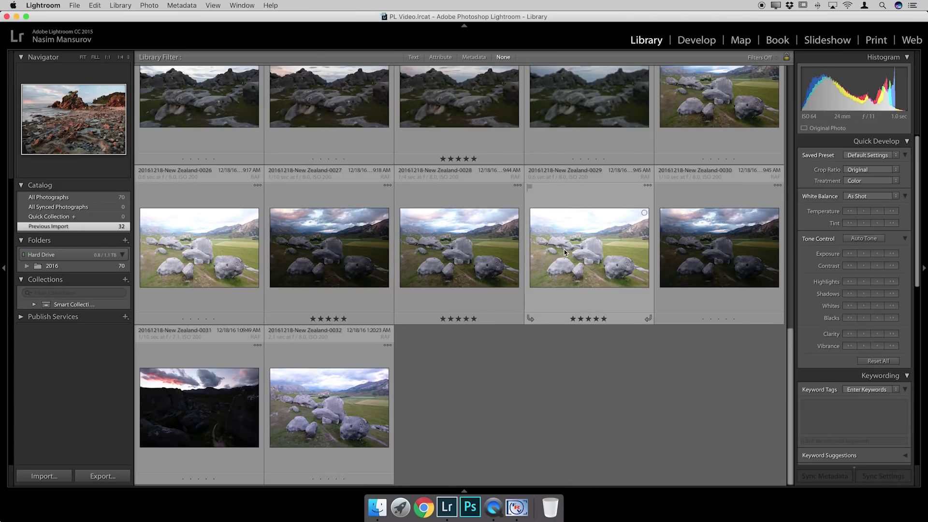
scroll(564, 250, "up", 15)
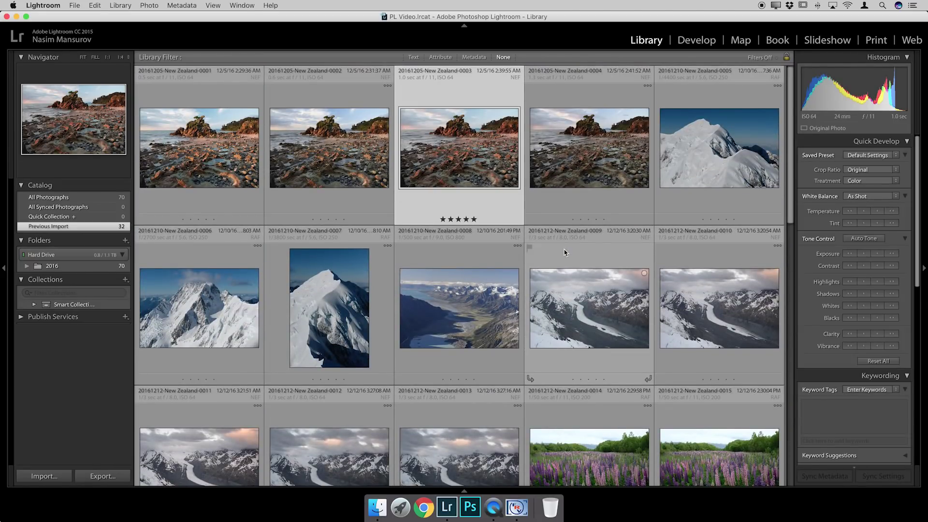
View the rocky beach and snow mountain photos full size, toggling between 1:1 and fit.
double_click(479, 162)
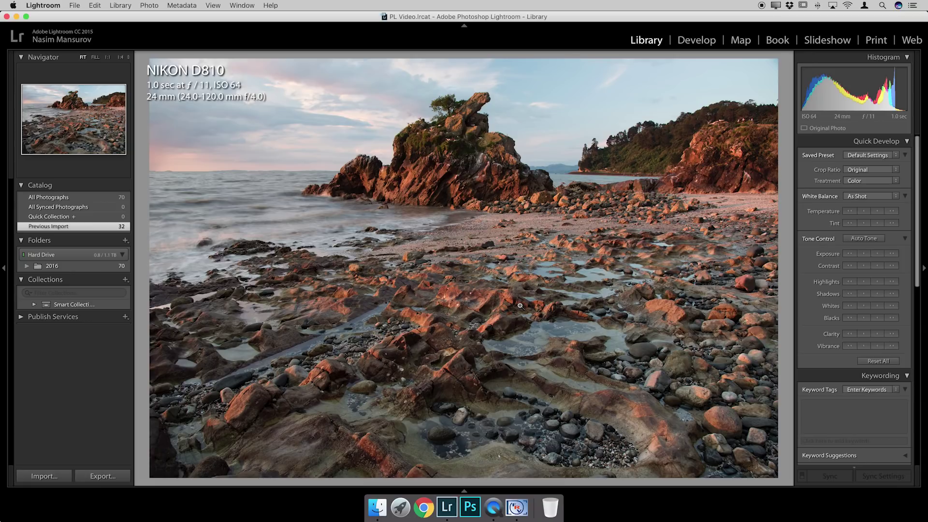
left_click(466, 340)
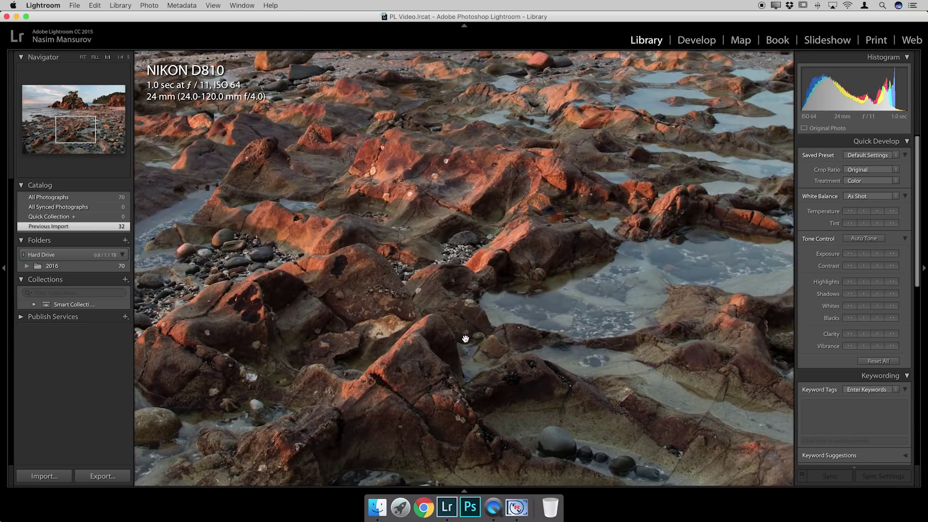
left_click(466, 339)
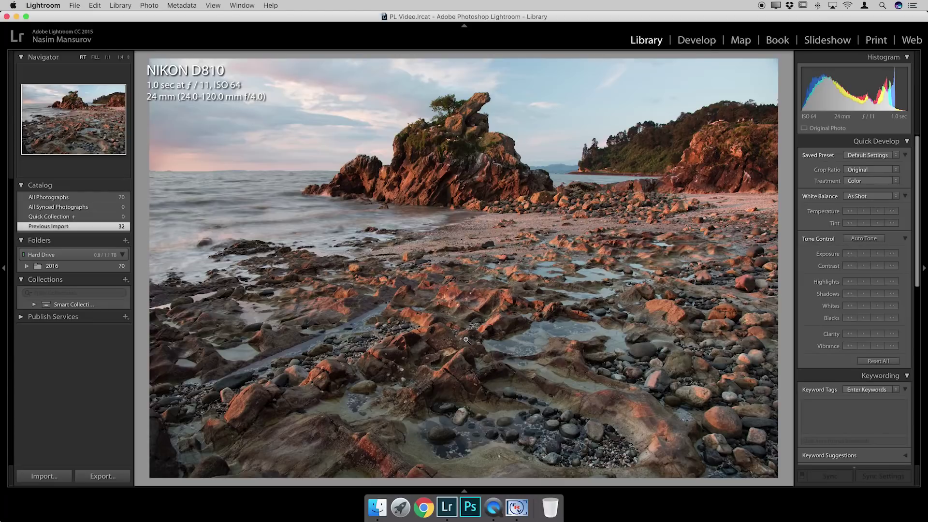
left_click(465, 339)
key("Right")
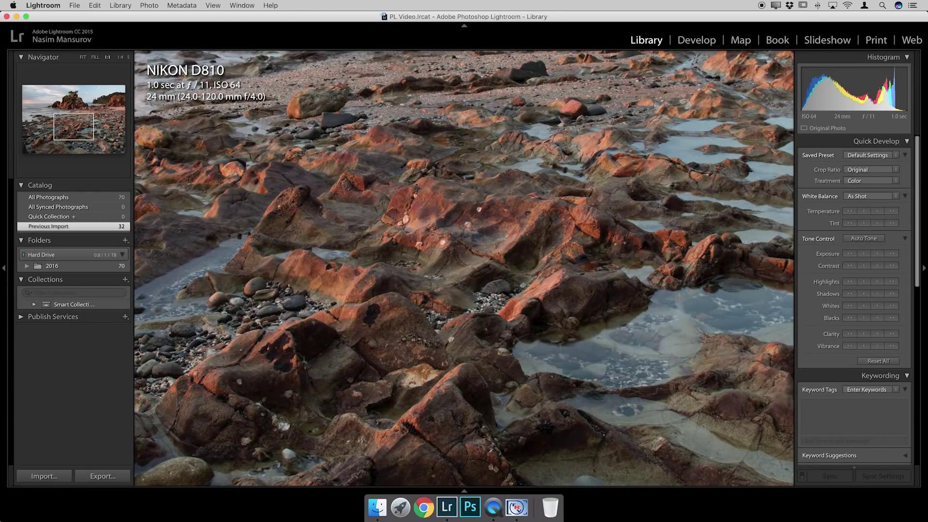
key("Right")
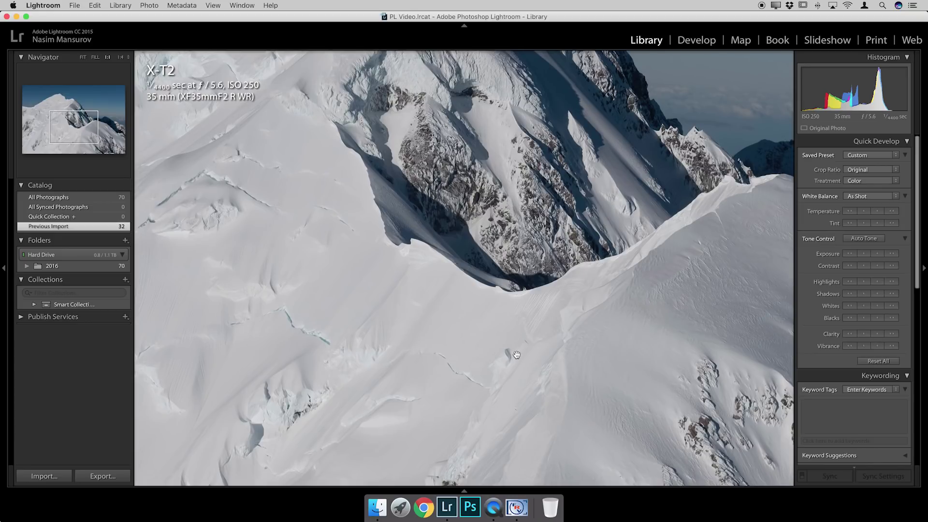
key("Right")
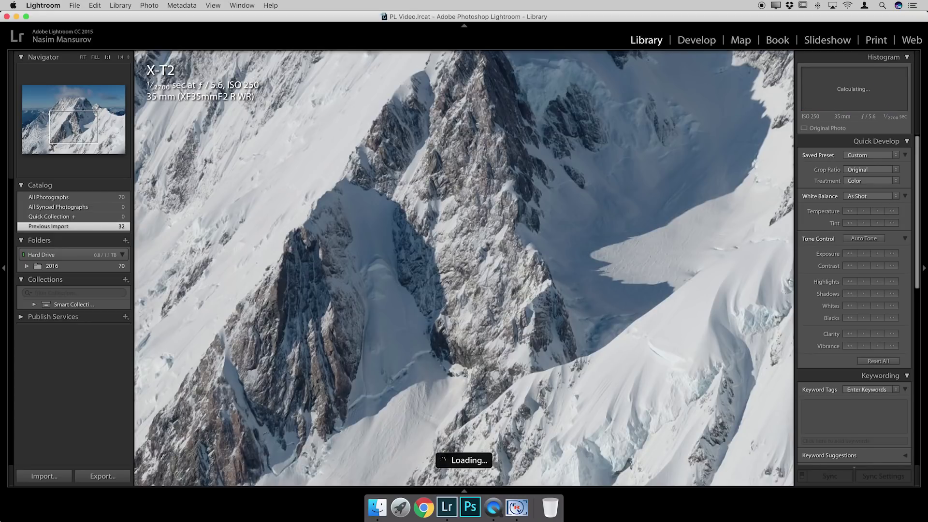
left_click(539, 275)
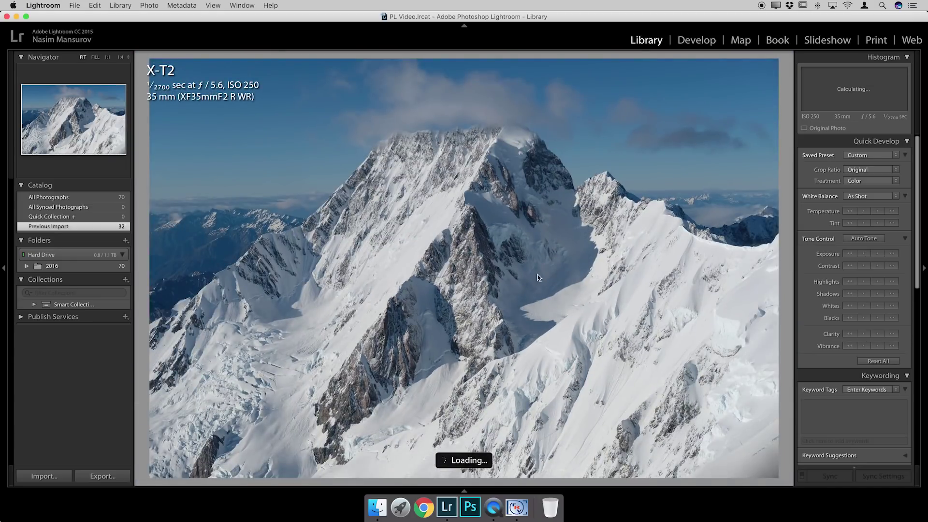
Return to the thumbnail grid and switch to expanded cells showing exposure details.
key("g")
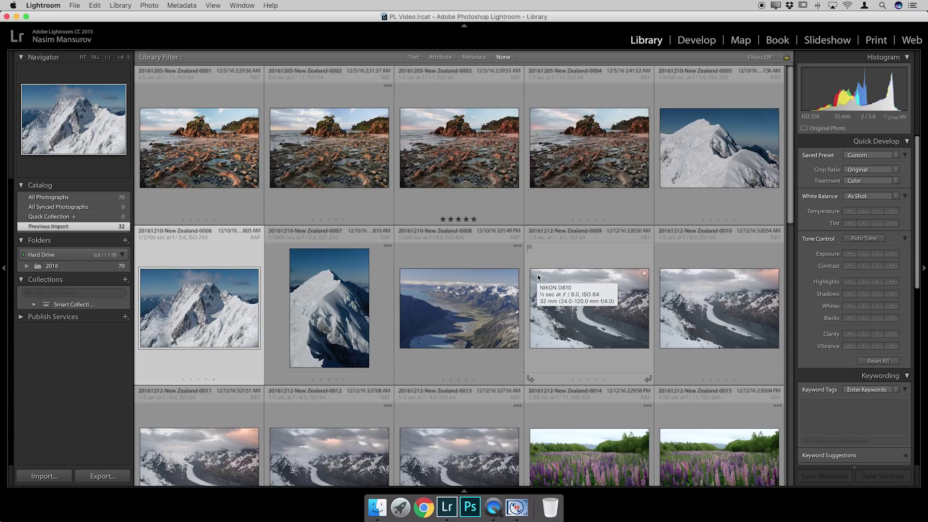
scroll(538, 276, "down", 15)
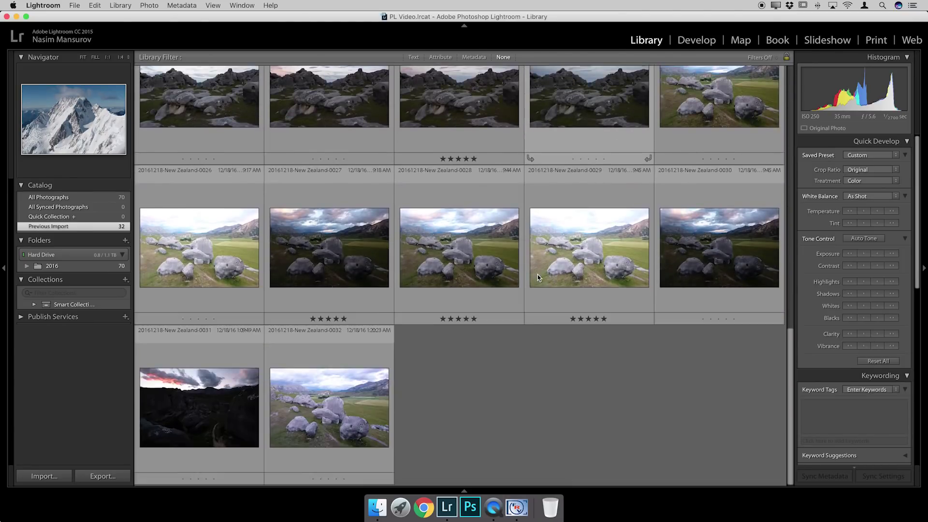
key("j")
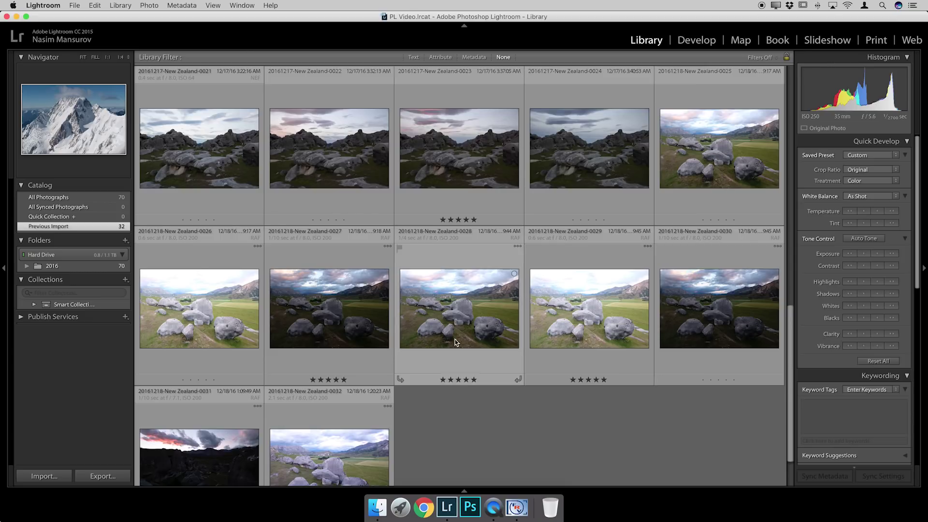
mouse_move(538, 332)
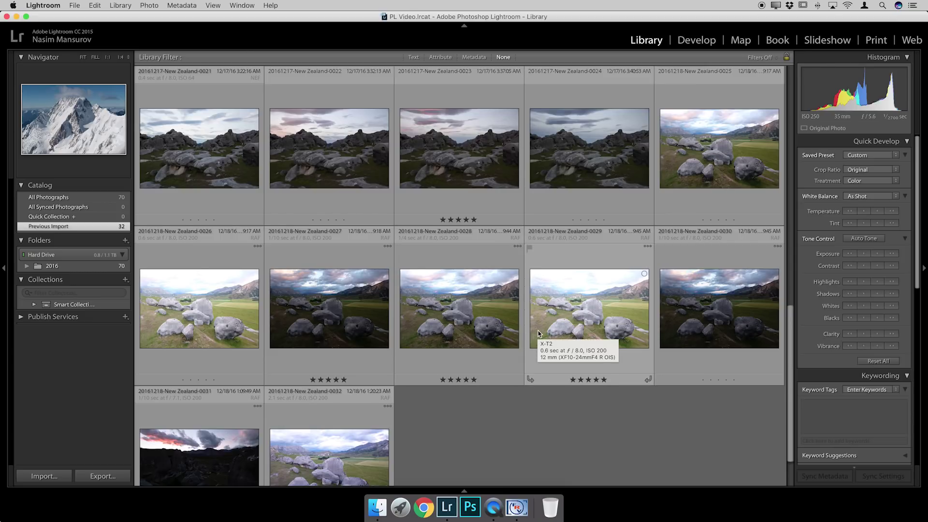